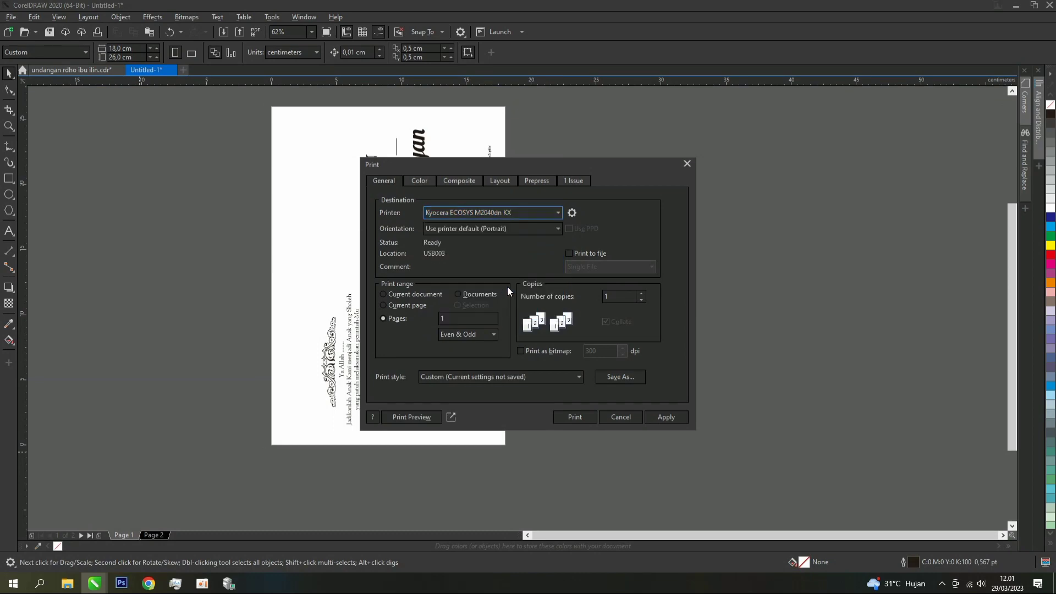
# - Compare the full-colour invitation in the .cdr document with the text-only print layout in Untitled-1, dismissing any open print dialog
pyautogui.click(467, 318)
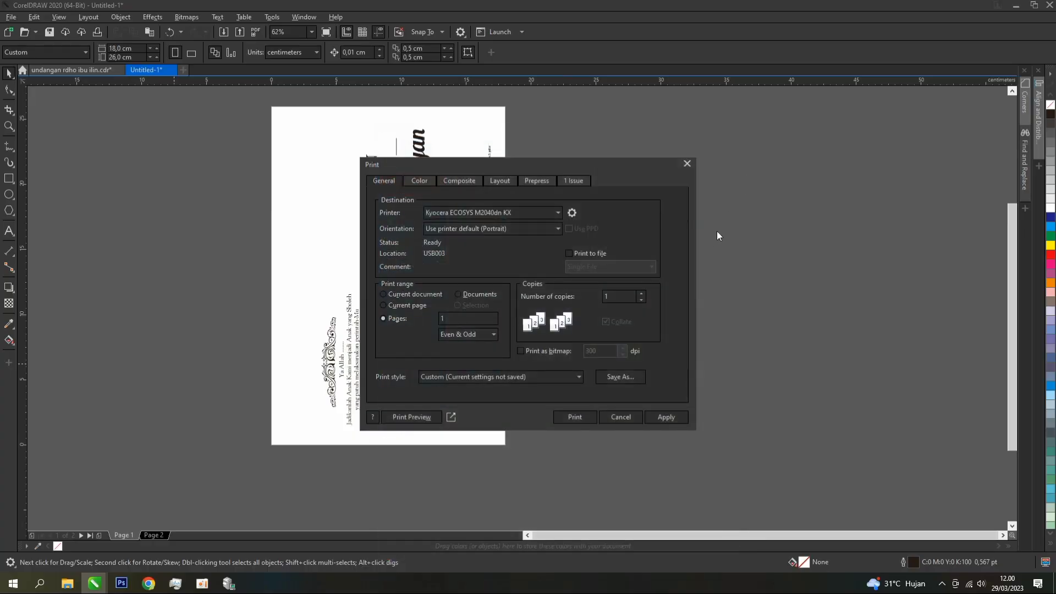
pyautogui.click(686, 164)
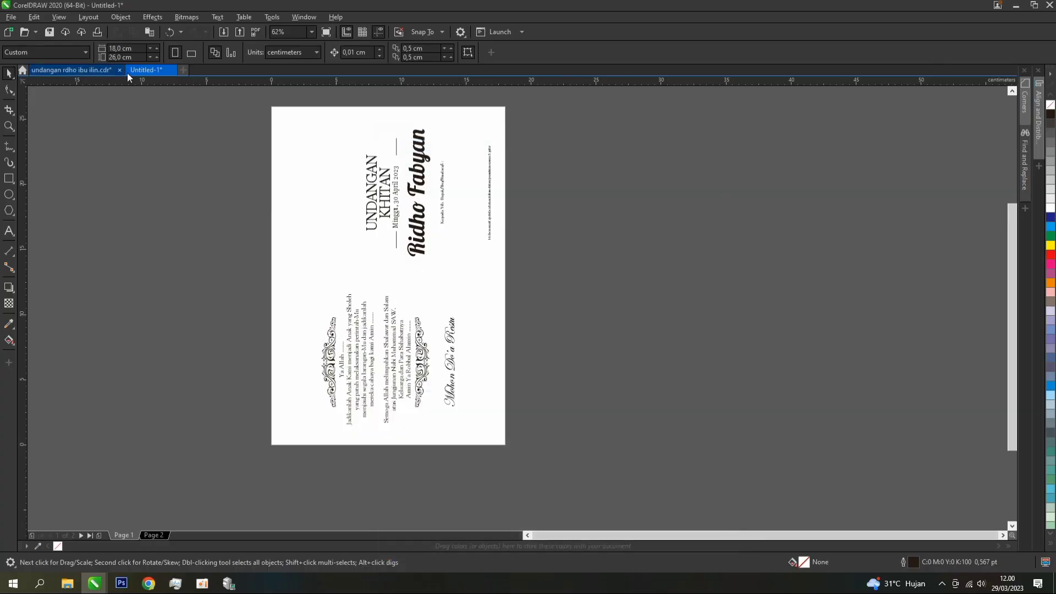
pyautogui.click(77, 69)
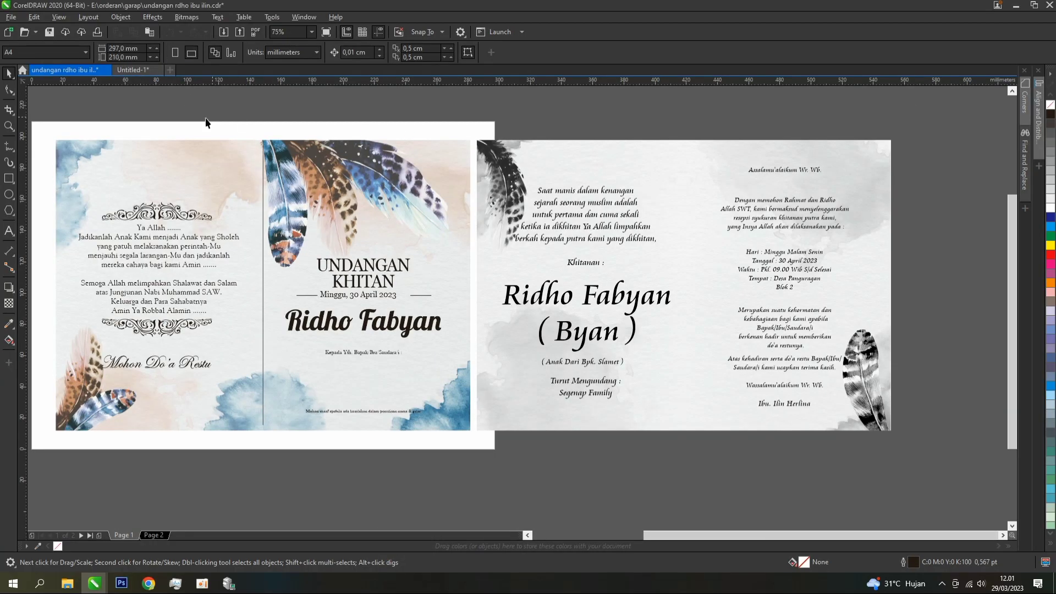
pyautogui.click(133, 70)
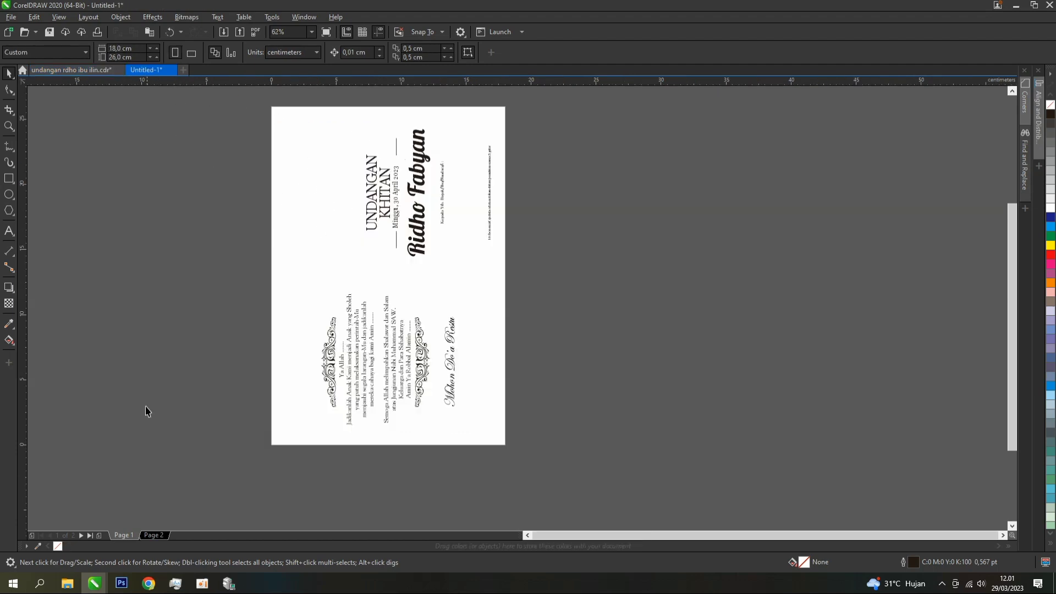
pyautogui.hotkey('ctrl', 'p')
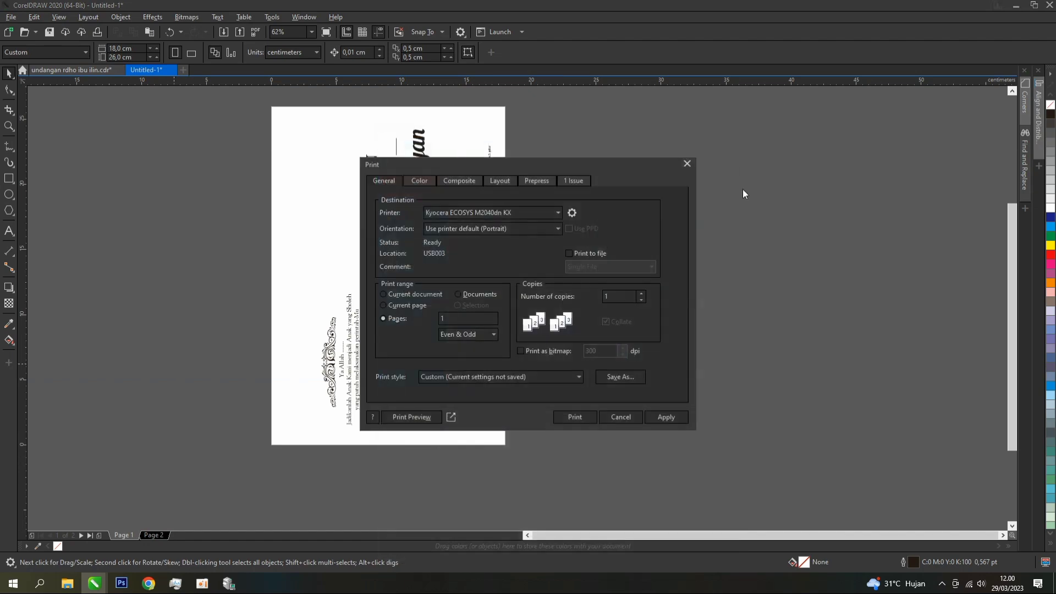
pyautogui.click(686, 162)
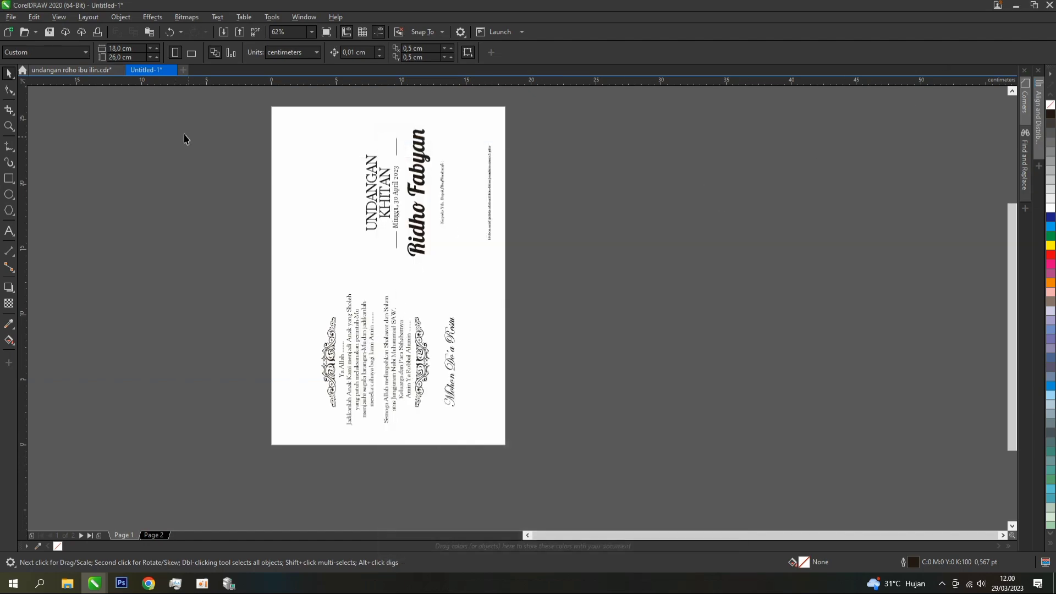
pyautogui.click(65, 69)
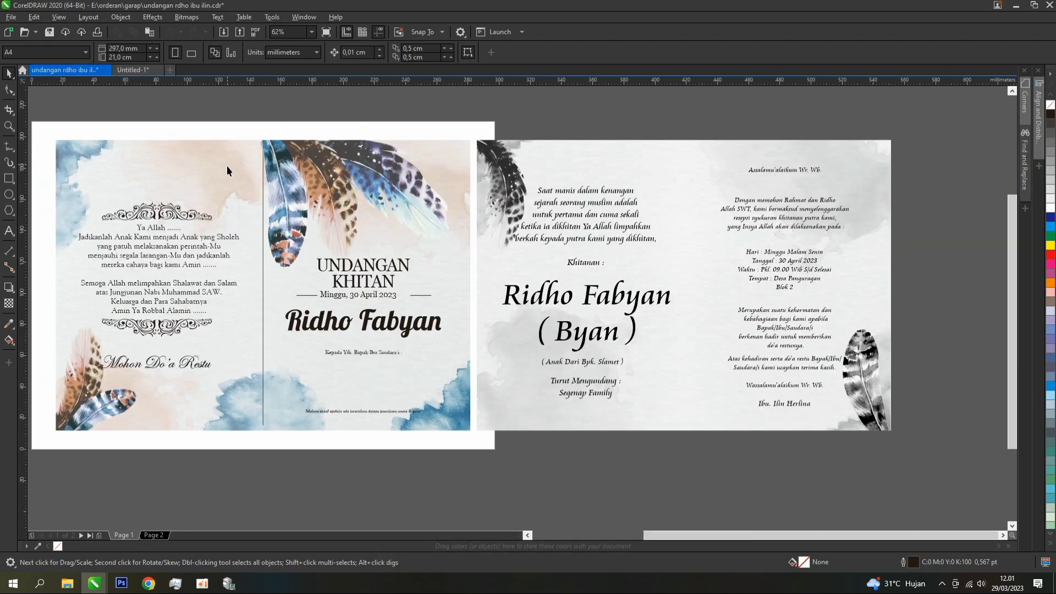
pyautogui.click(133, 69)
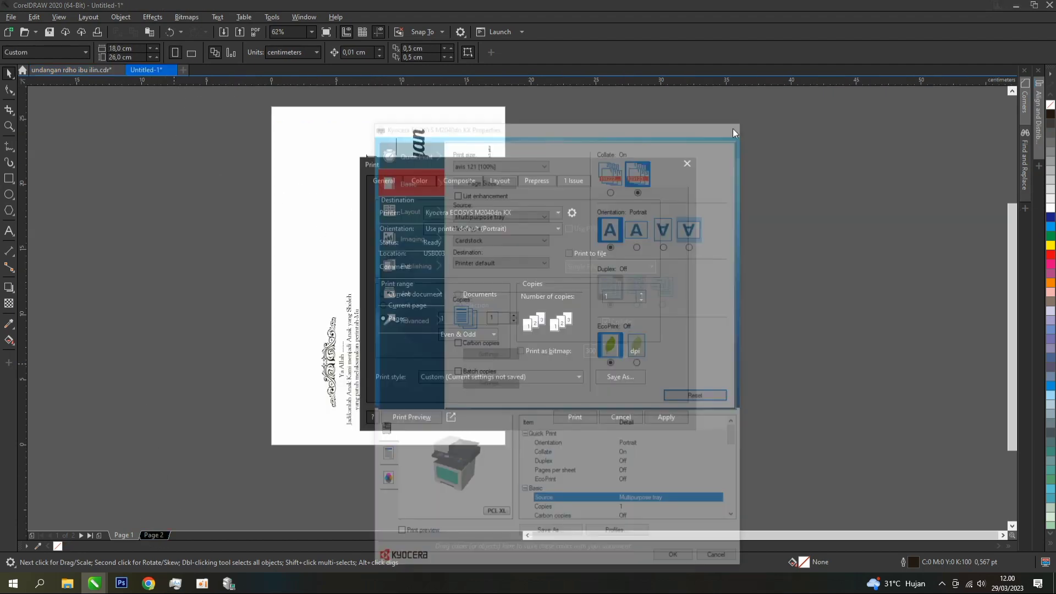
pyautogui.click(687, 164)
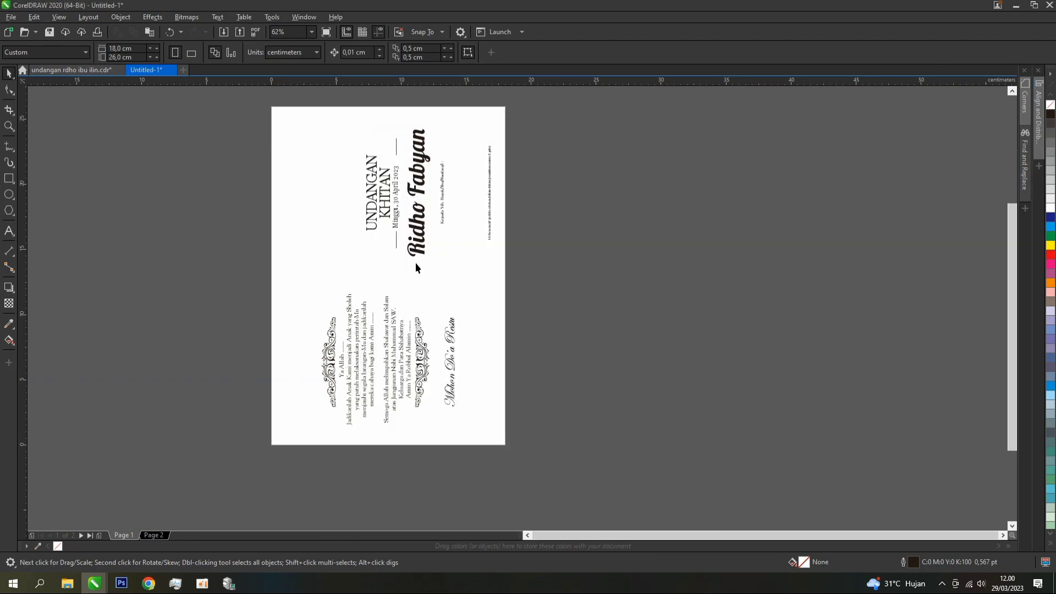
pyautogui.click(65, 70)
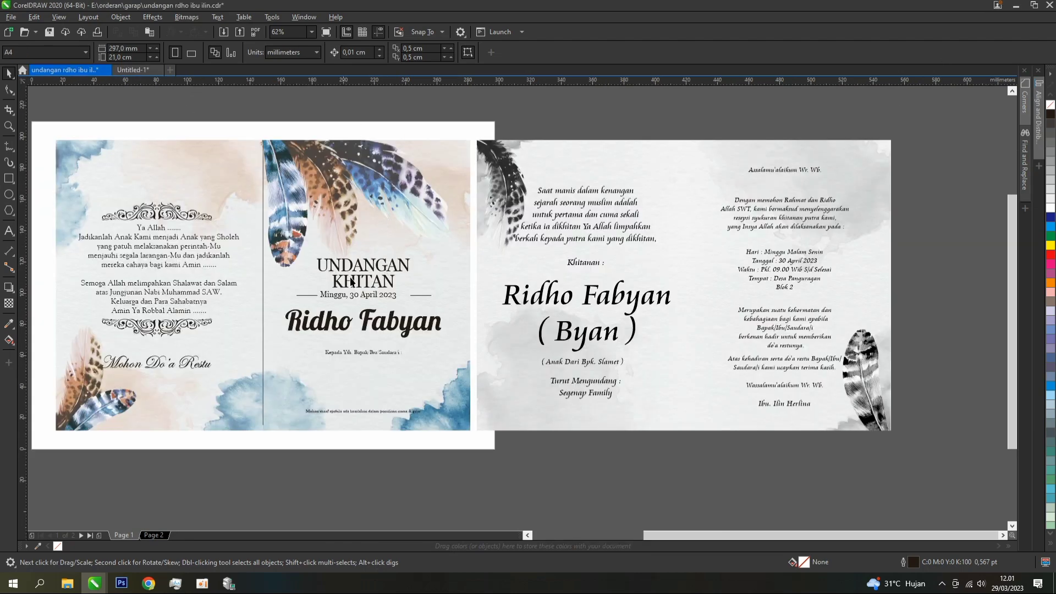
pyautogui.click(134, 68)
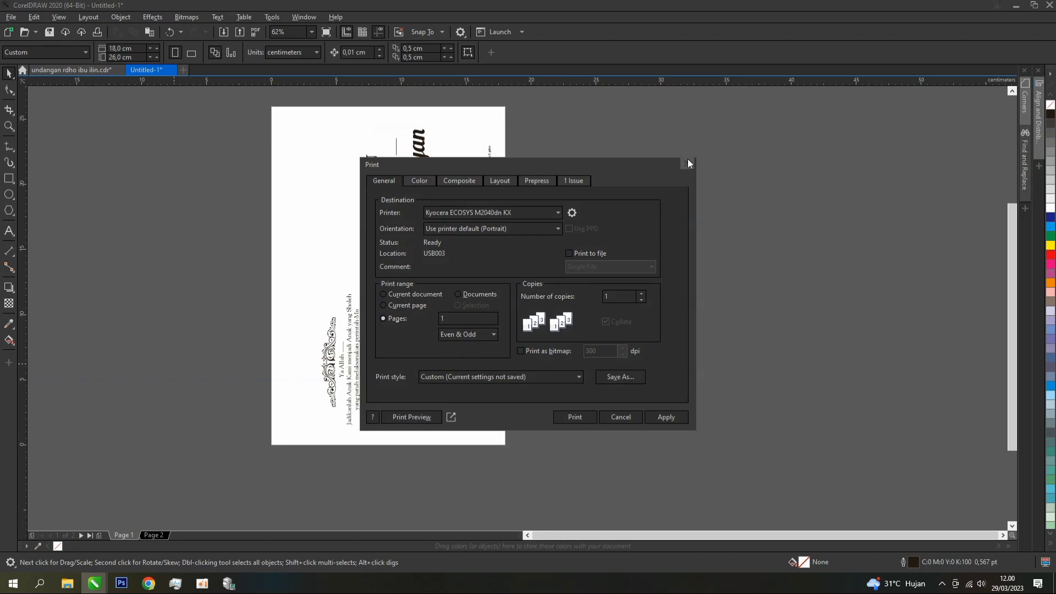
pyautogui.click(687, 162)
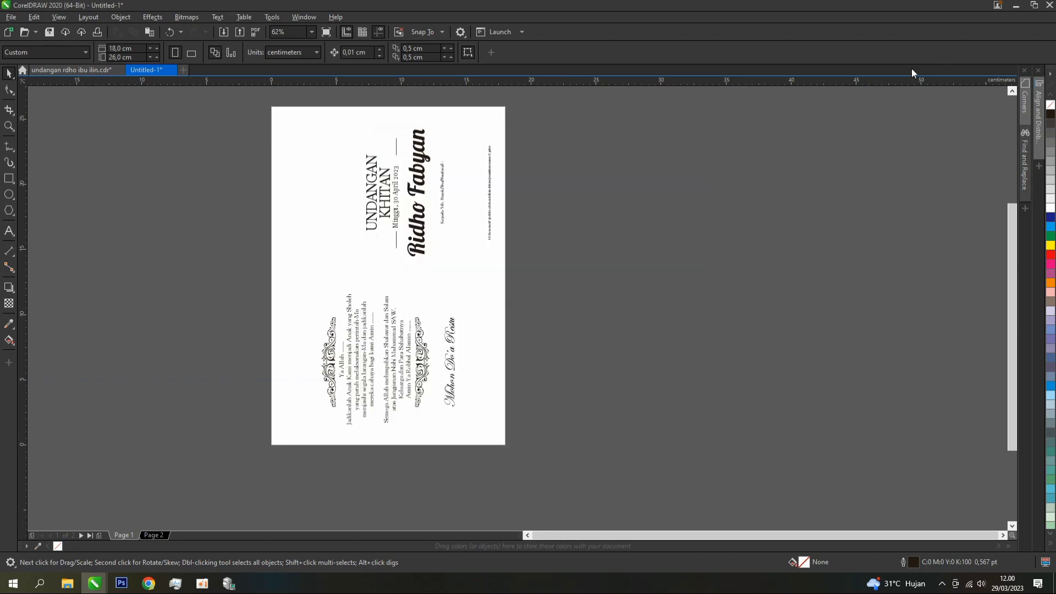
pyautogui.click(64, 69)
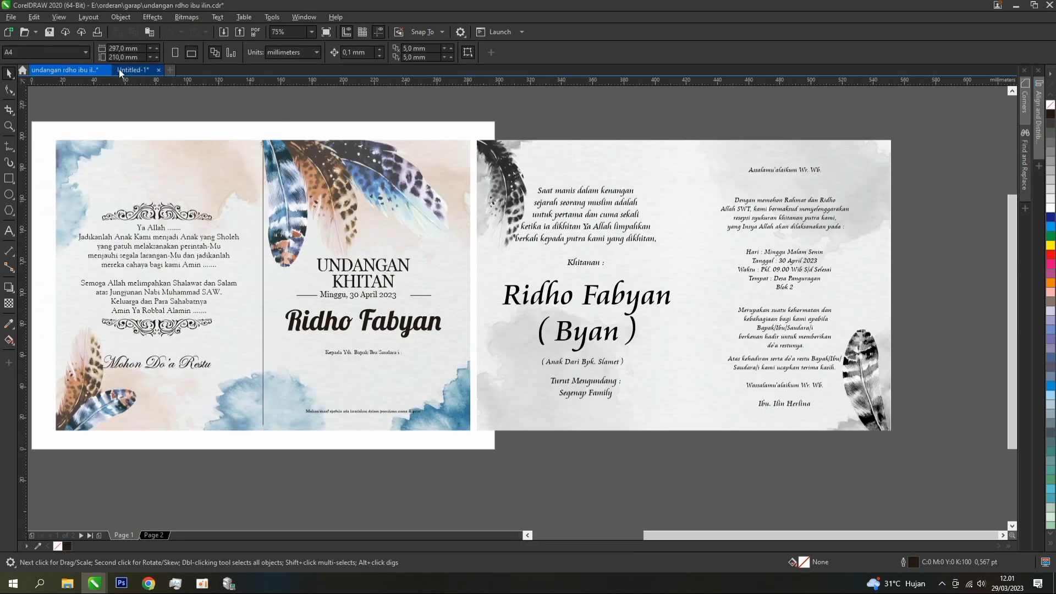
pyautogui.click(133, 69)
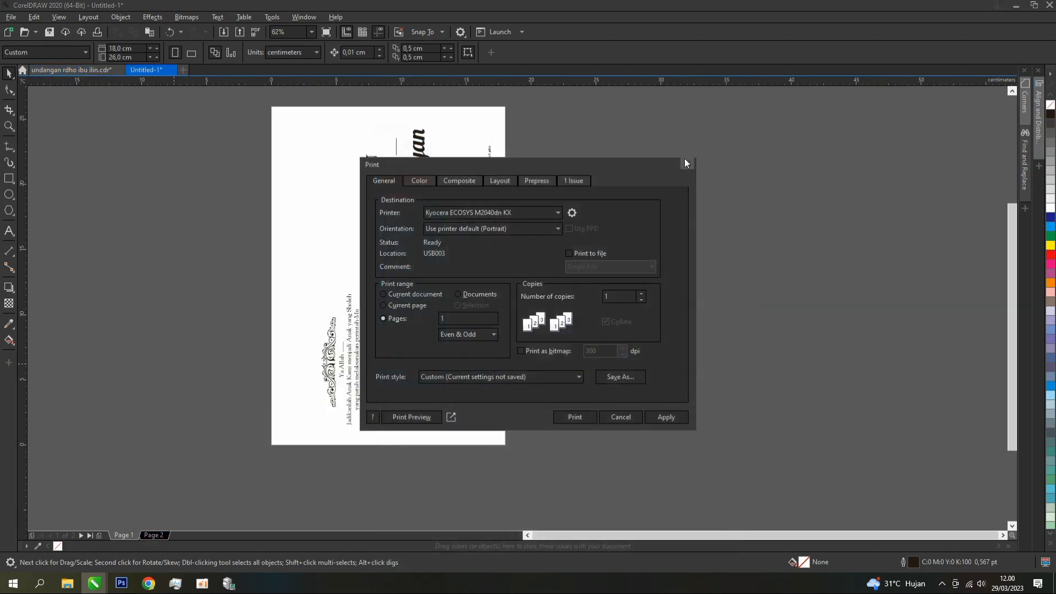
pyautogui.press('Escape')
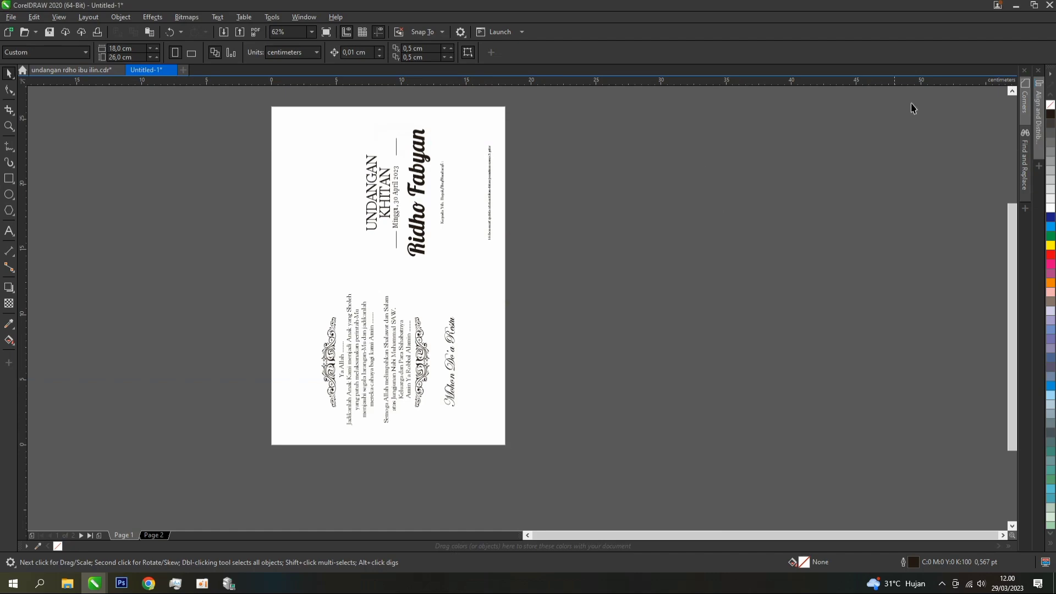
pyautogui.click(64, 69)
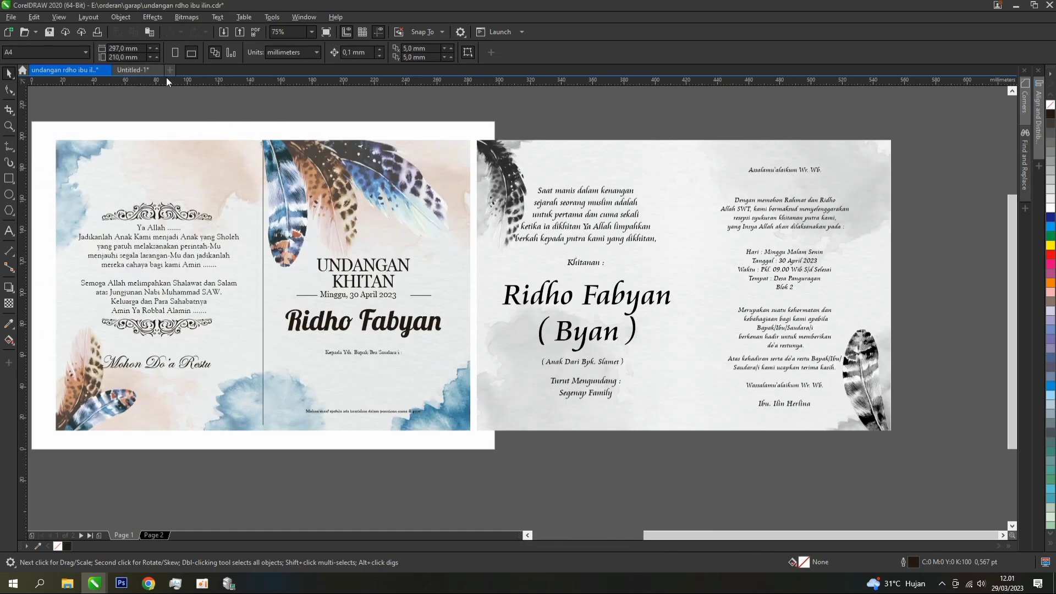
pyautogui.click(133, 70)
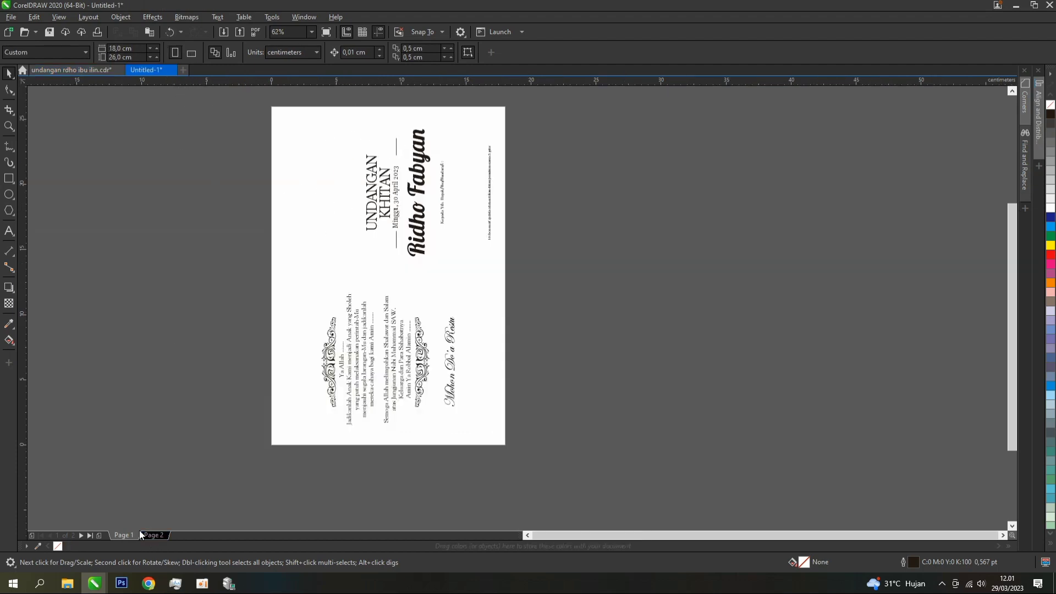
pyautogui.hotkey('ctrl', 'p')
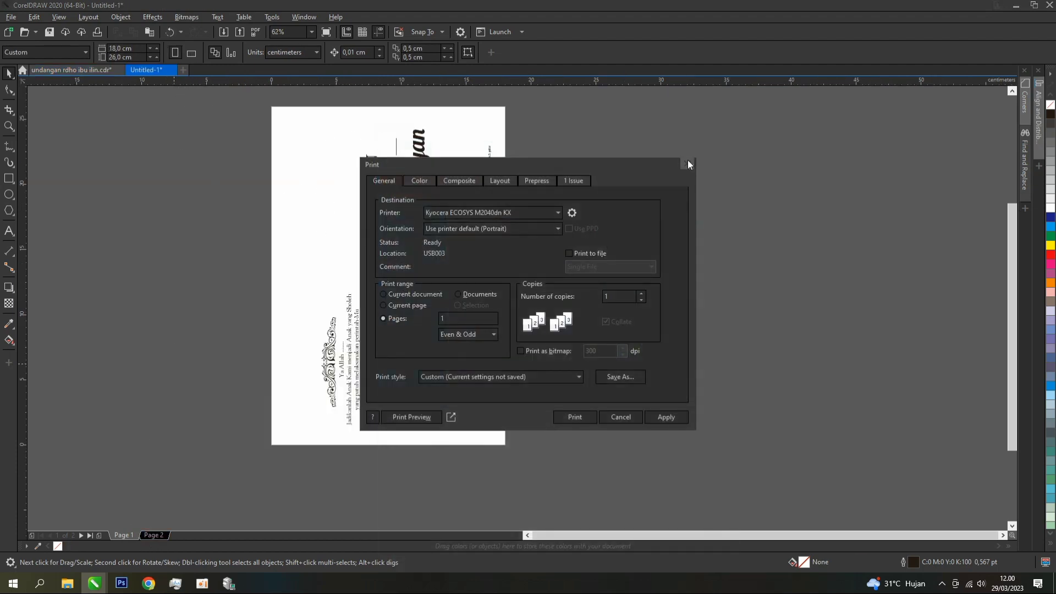
pyautogui.click(688, 164)
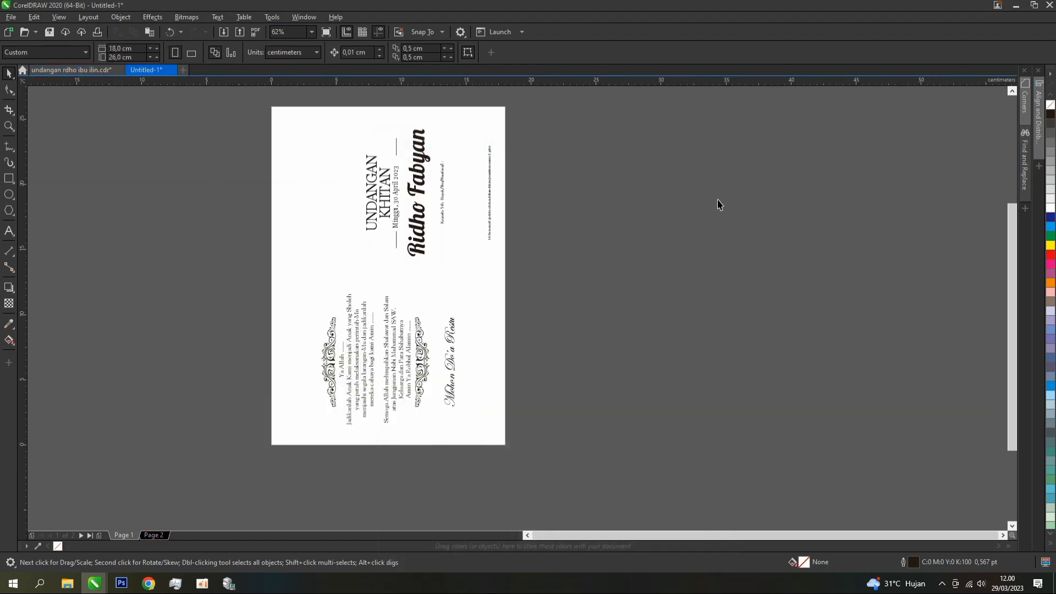
pyautogui.click(64, 69)
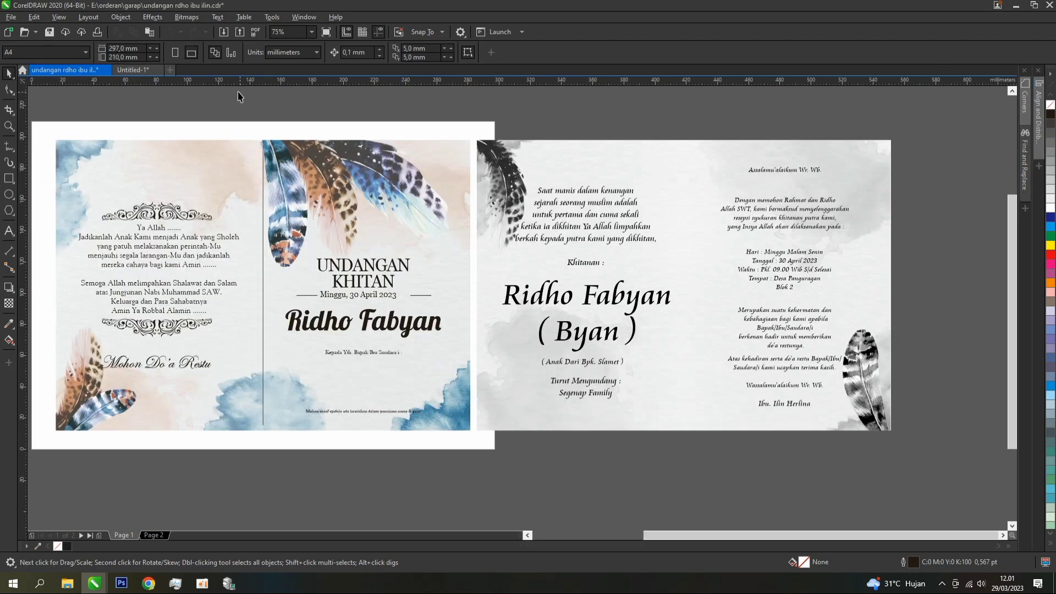
pyautogui.click(134, 69)
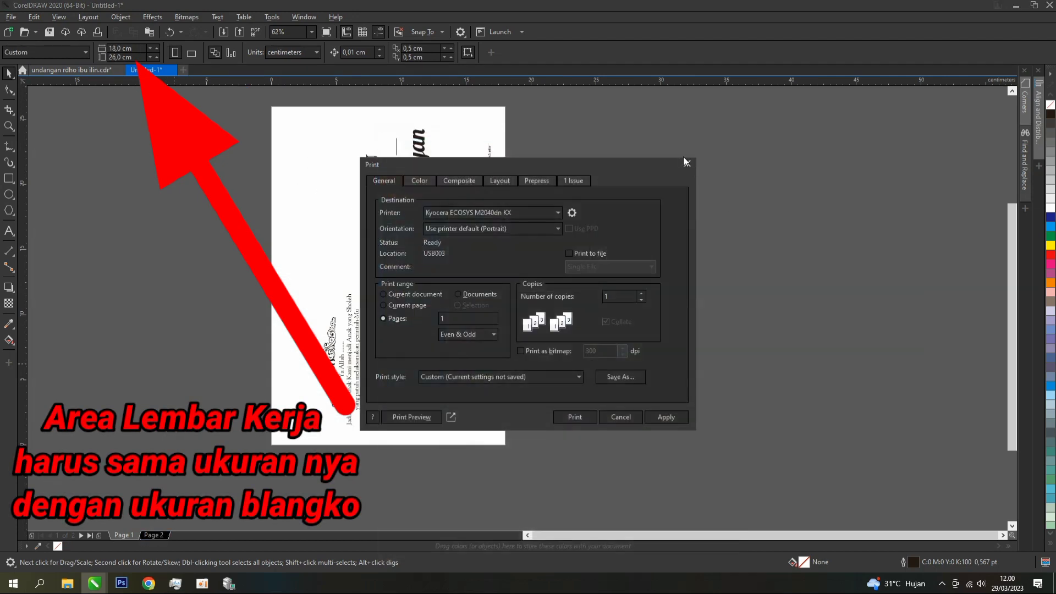
pyautogui.click(685, 160)
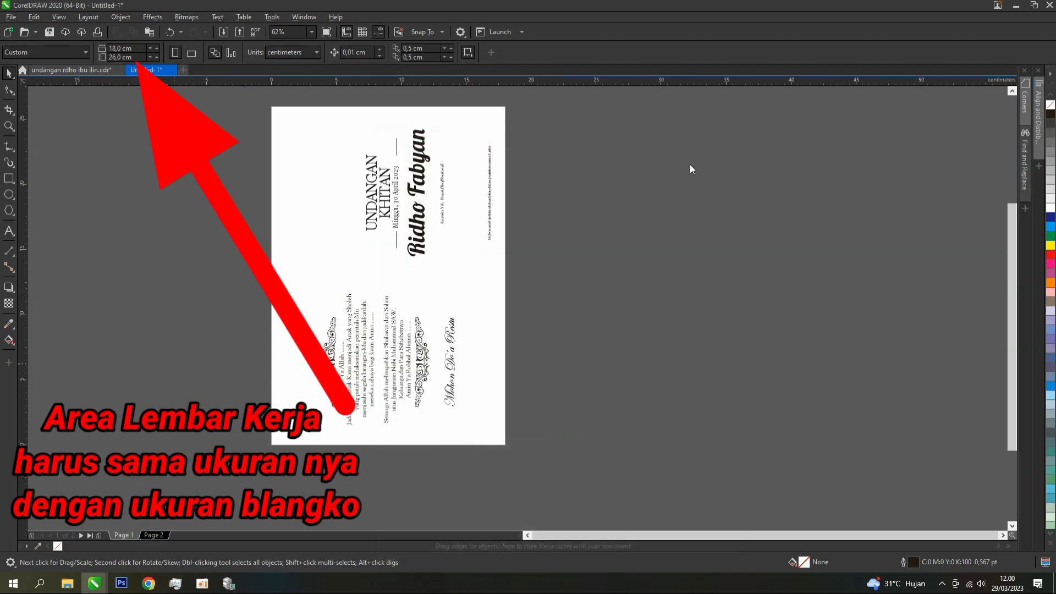
pyautogui.click(65, 72)
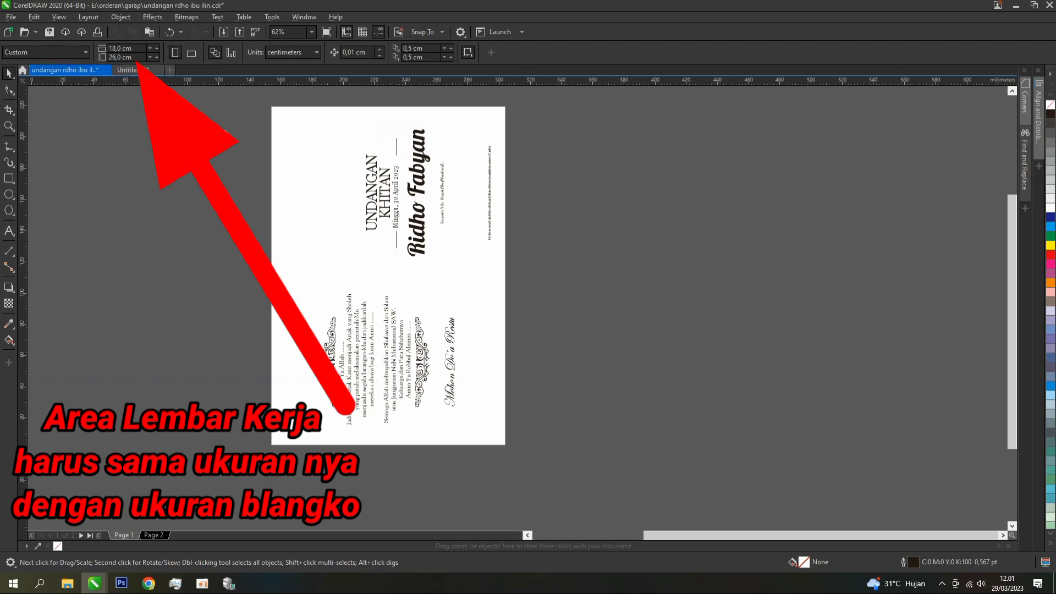
pyautogui.click(132, 70)
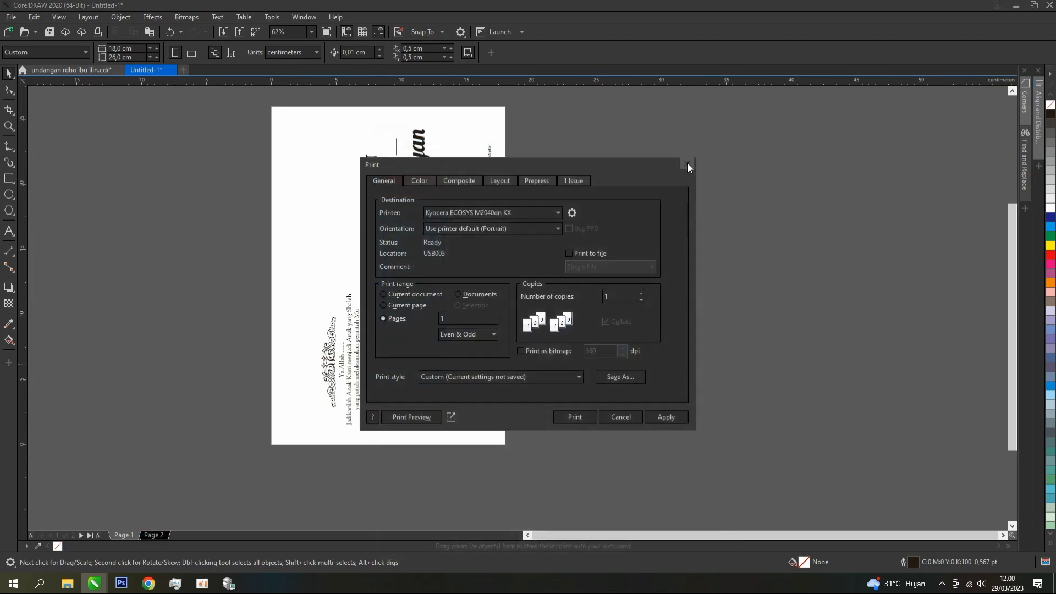
pyautogui.click(687, 163)
pyautogui.click(77, 70)
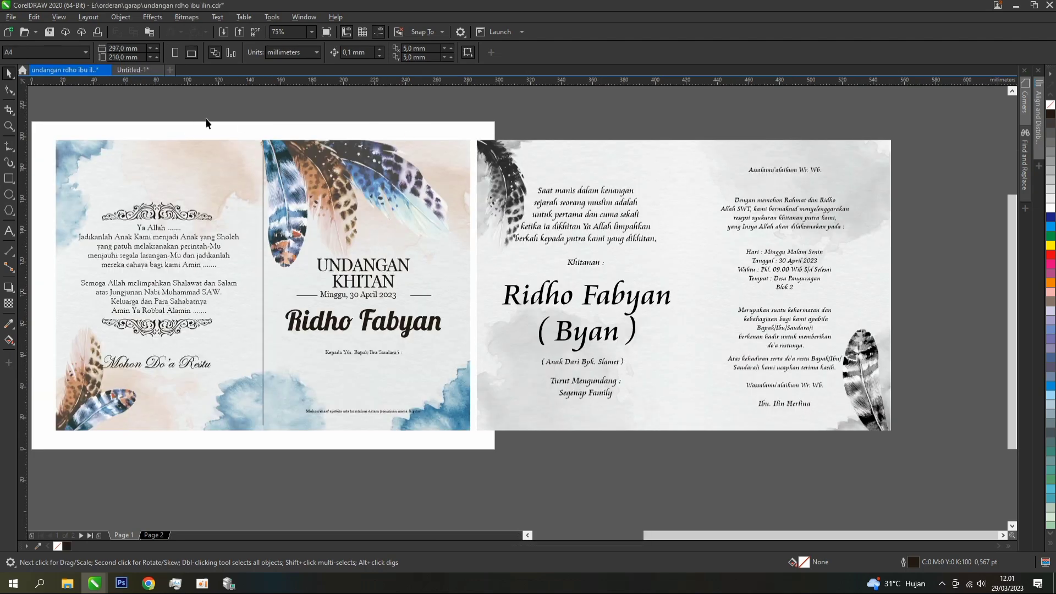
pyautogui.click(133, 69)
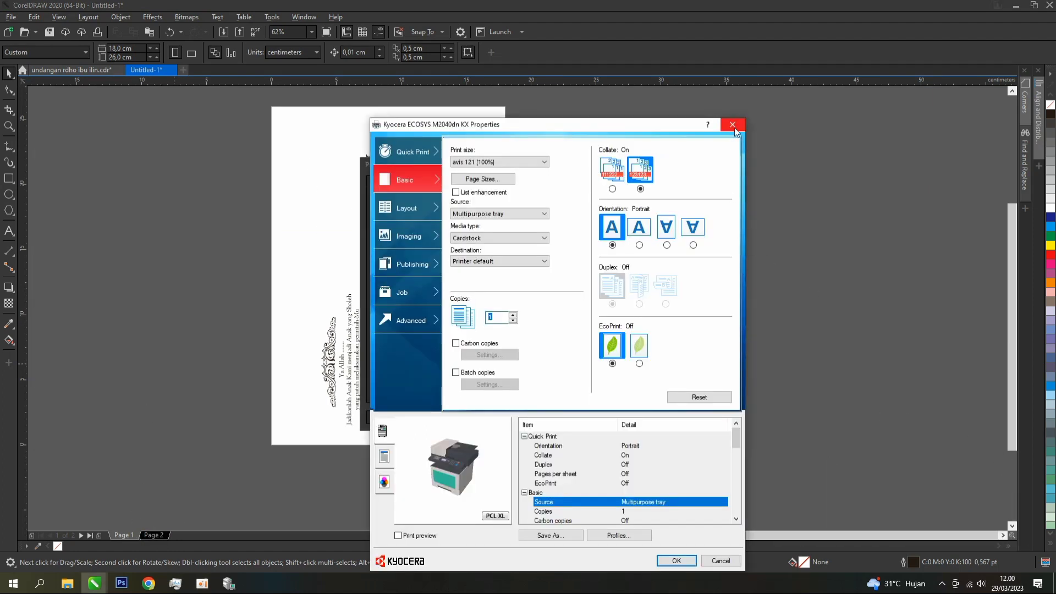
pyautogui.click(710, 397)
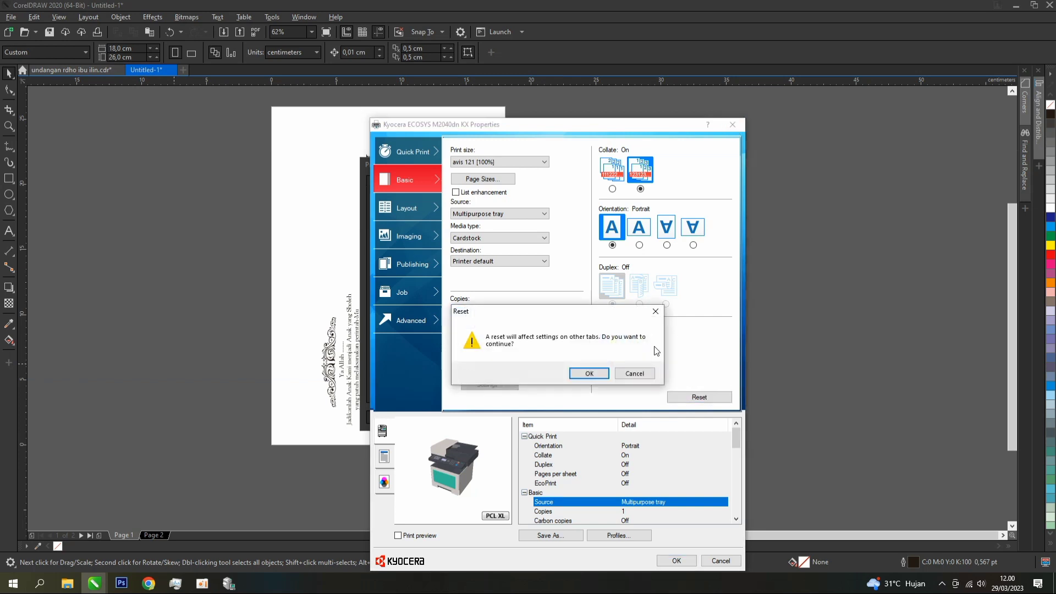
pyautogui.click(655, 311)
pyautogui.click(733, 124)
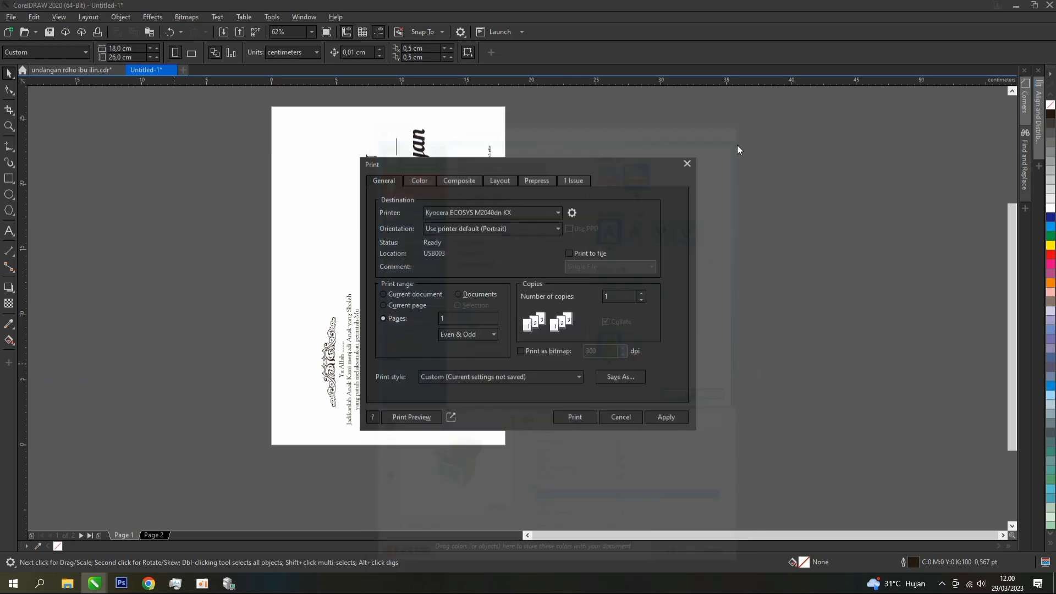
pyautogui.click(687, 162)
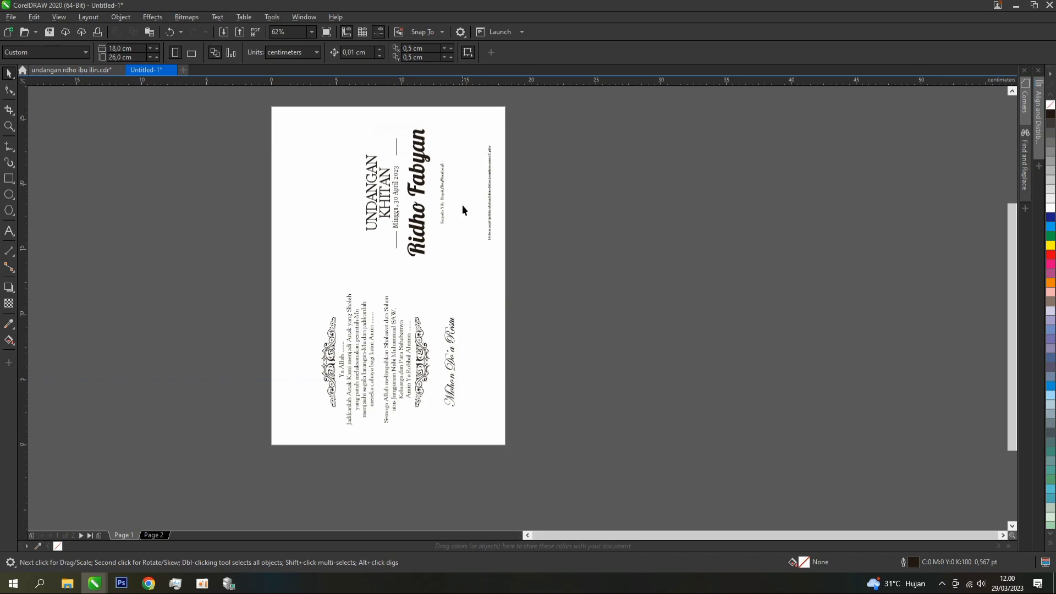
# - Set up printing of page 1 of the Untitled-1 layout on the Kyocera ECOSYS M2040dn KX printer
pyautogui.click(64, 70)
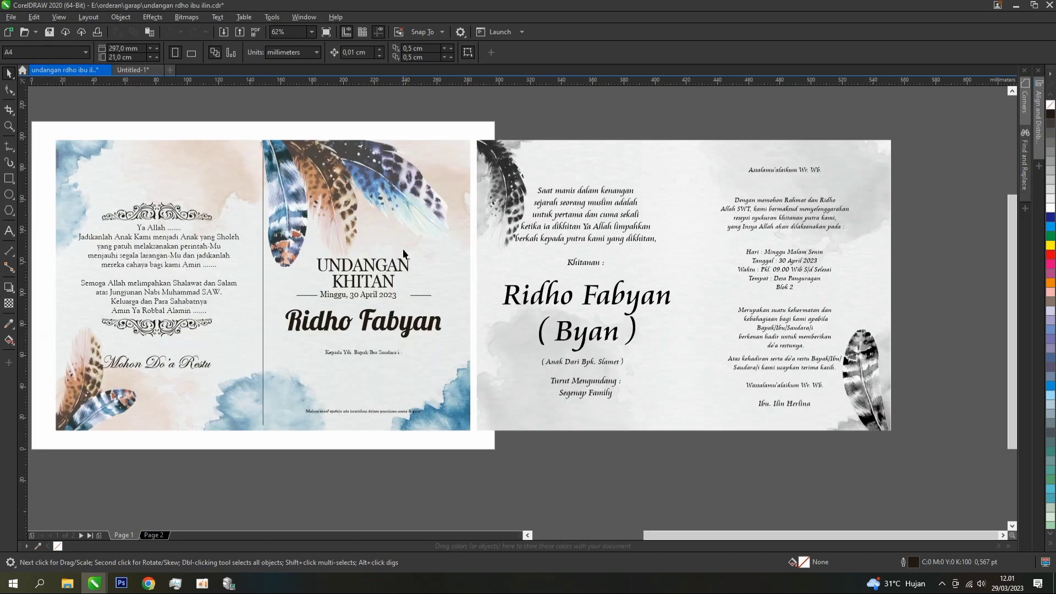
pyautogui.click(133, 70)
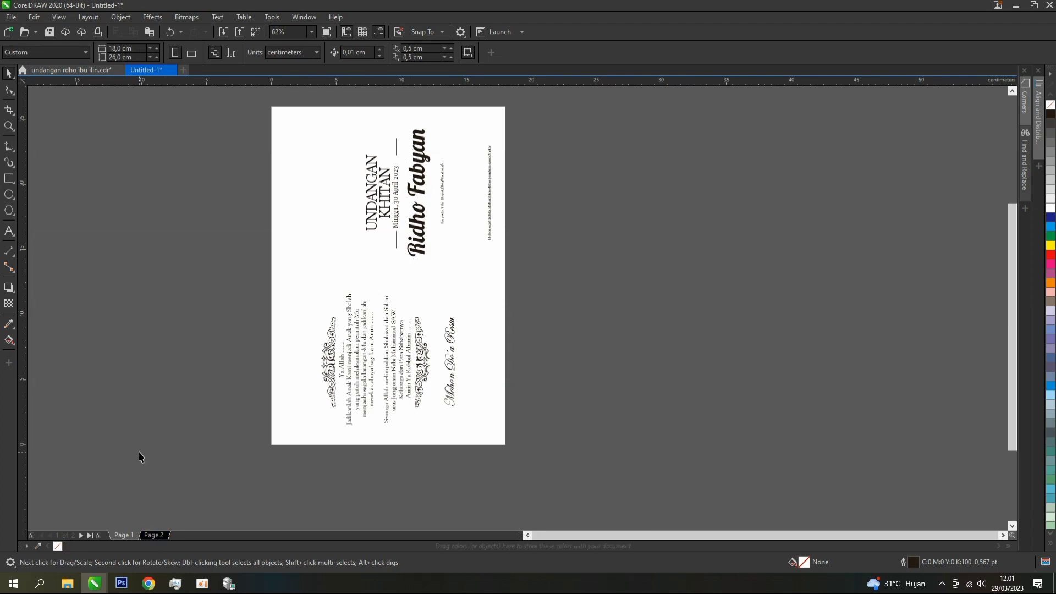
pyautogui.hotkey('ctrl', 'p')
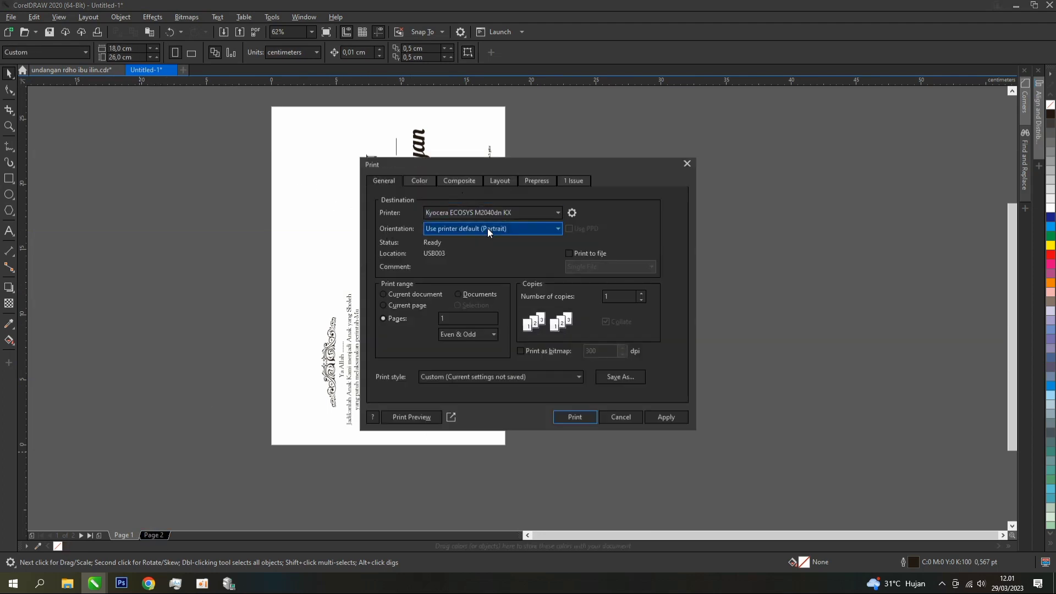
pyautogui.click(511, 213)
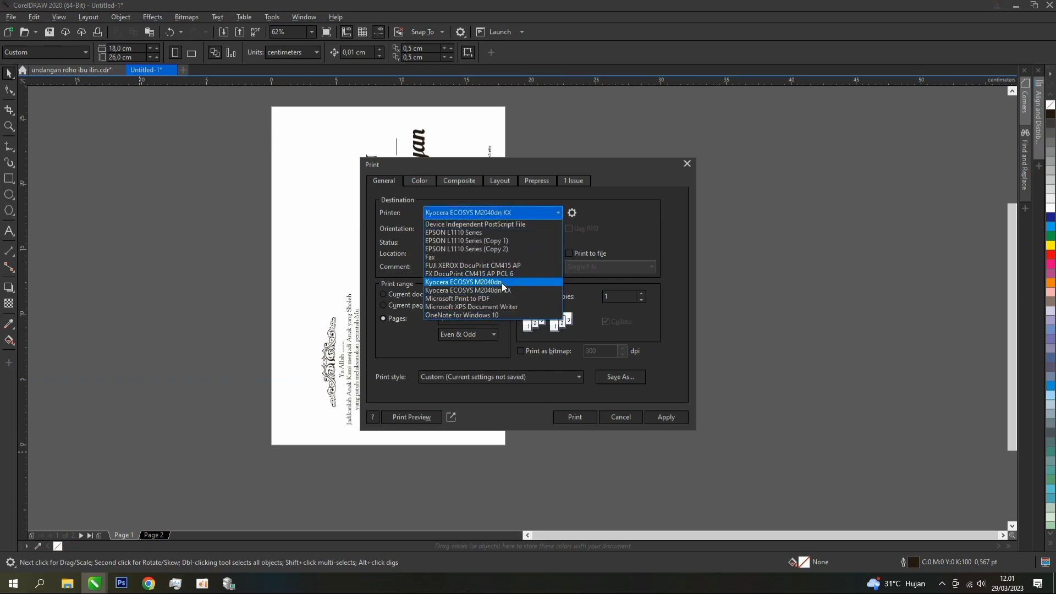
pyautogui.click(502, 283)
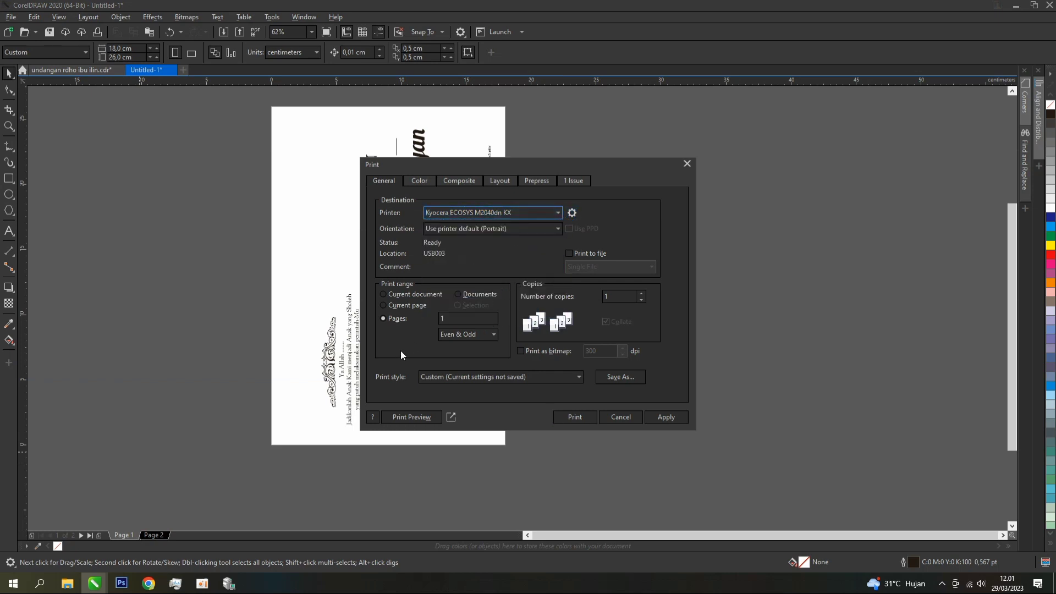
pyautogui.doubleClick(467, 318)
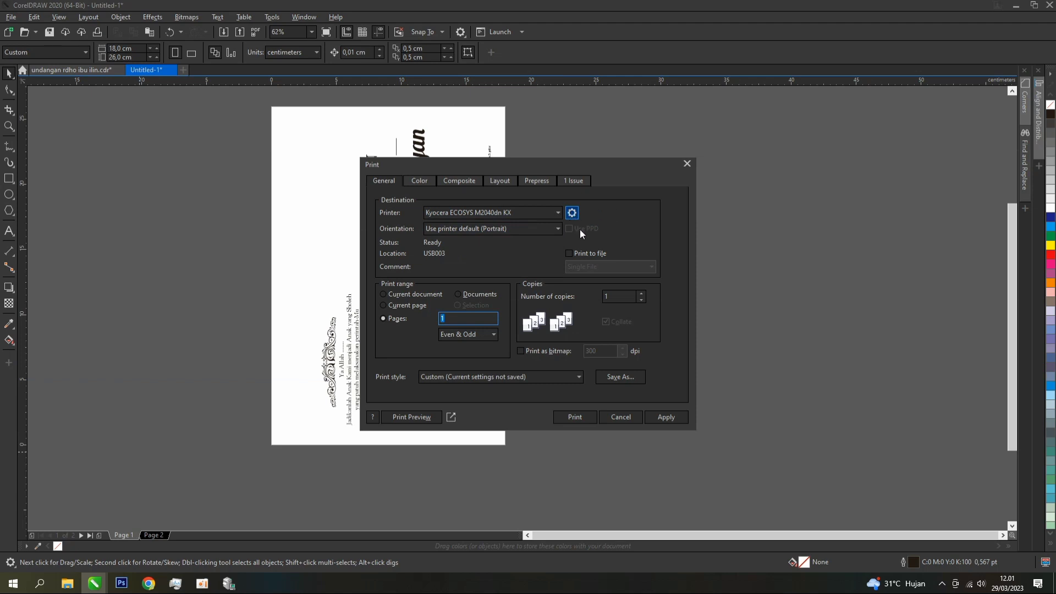
# - Set the printer's paper source to Multipurpose tray and the media type to Cardstock, checking the available print sizes and the copies value
pyautogui.click(572, 213)
pyautogui.click(512, 162)
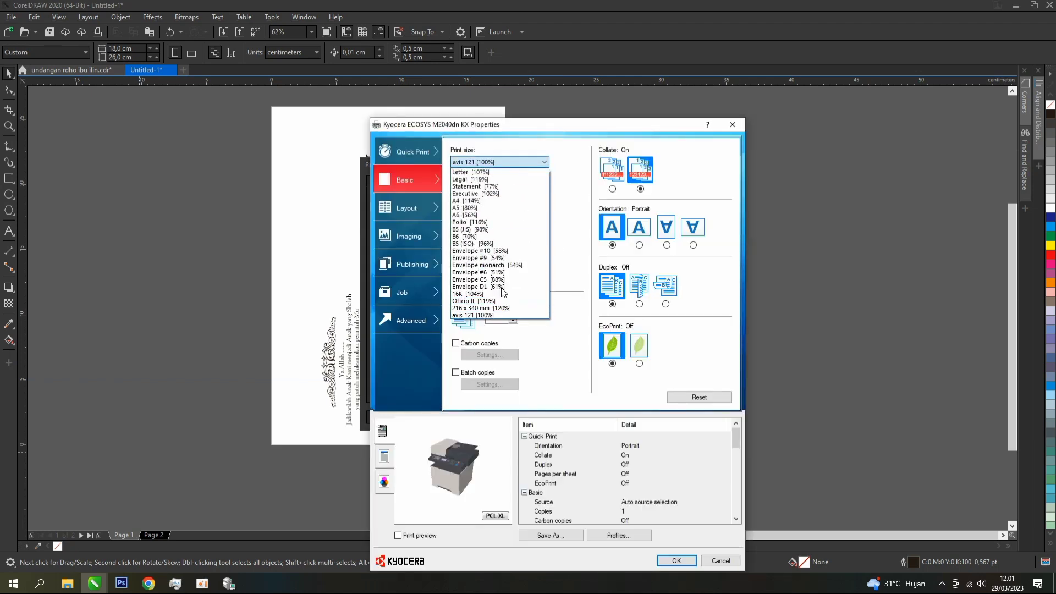
pyautogui.click(569, 180)
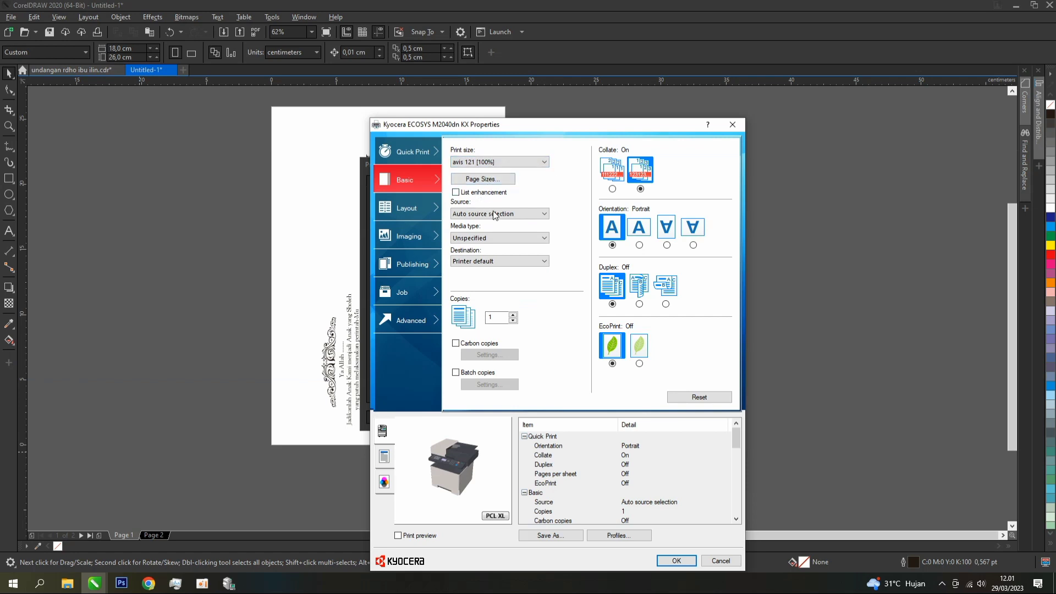
pyautogui.click(540, 214)
pyautogui.click(489, 239)
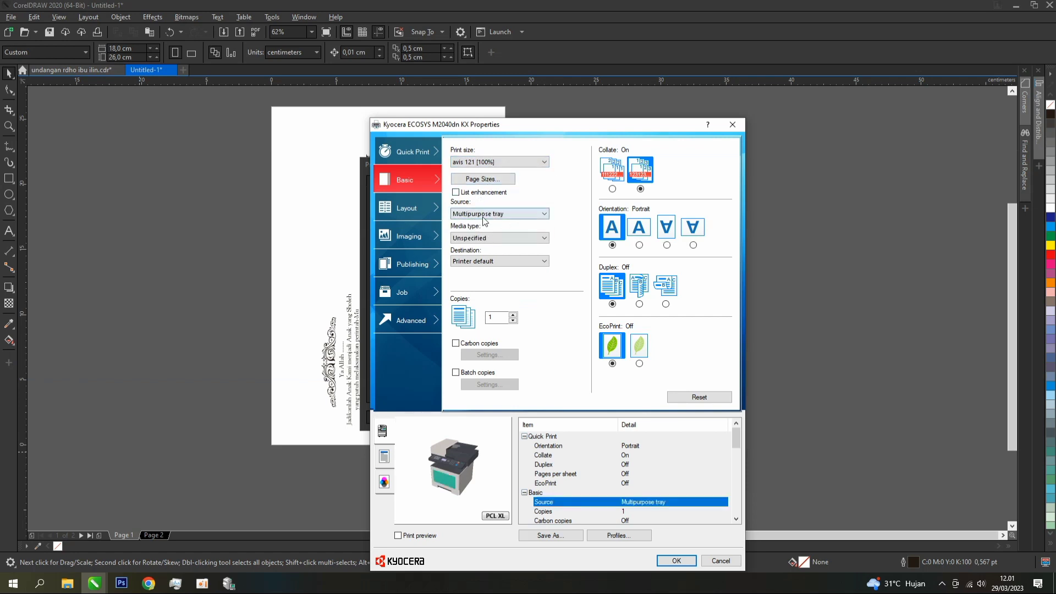
pyautogui.click(499, 237)
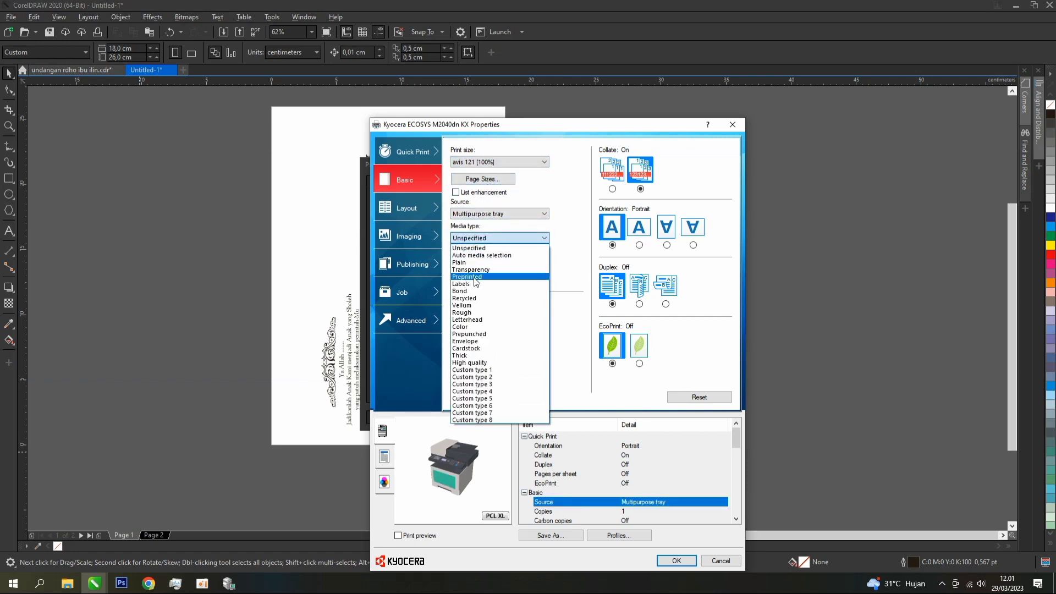
pyautogui.click(477, 350)
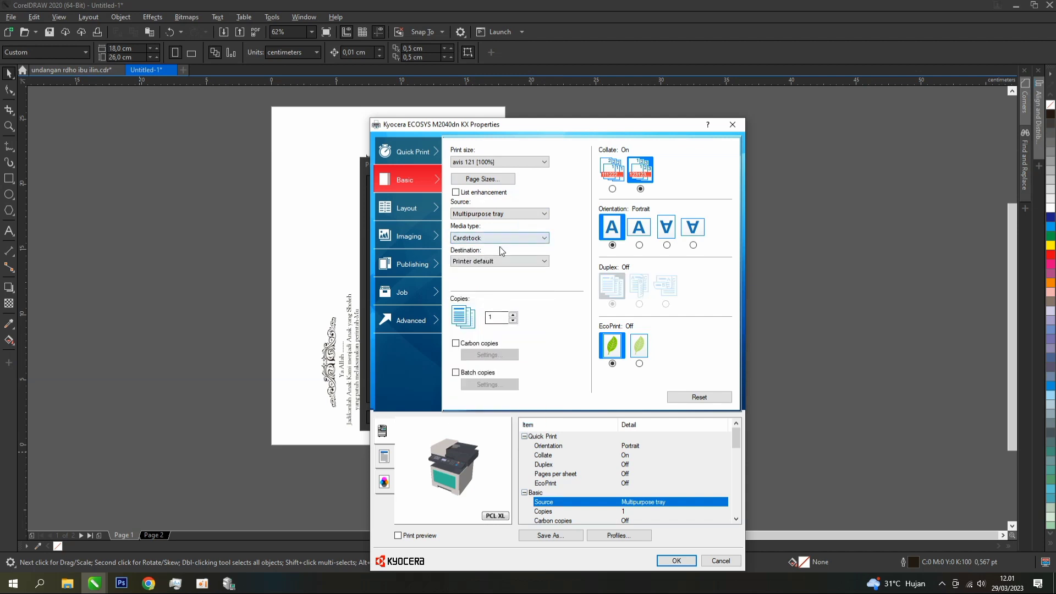
pyautogui.doubleClick(493, 318)
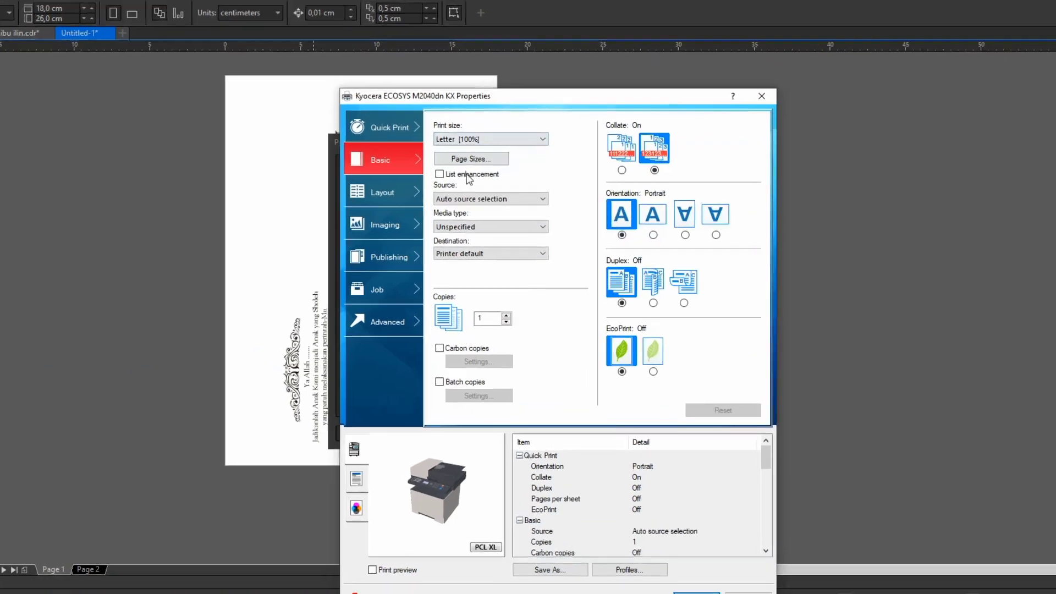
# - Create a new custom page size named avis 121 in the Kyocera printer properties
pyautogui.click(472, 158)
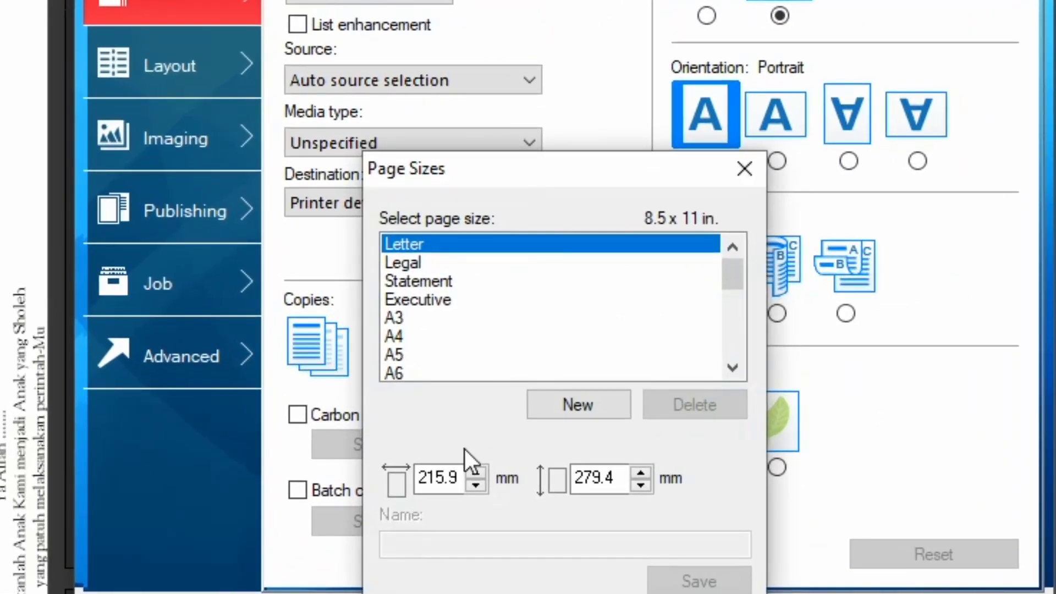
pyautogui.click(583, 401)
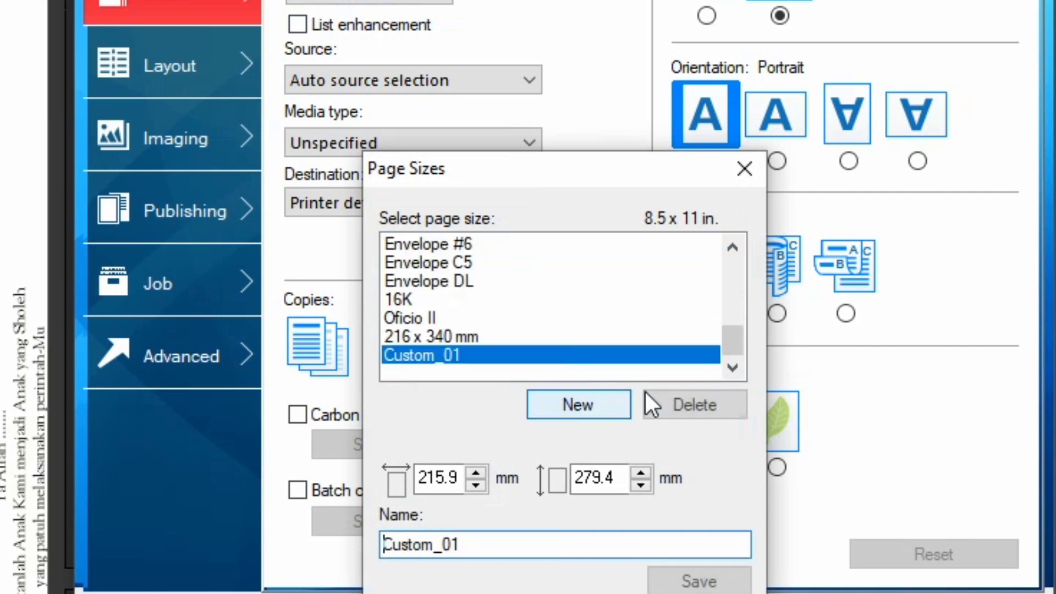
pyautogui.moveTo(474, 545); pyautogui.dragTo(326, 532)
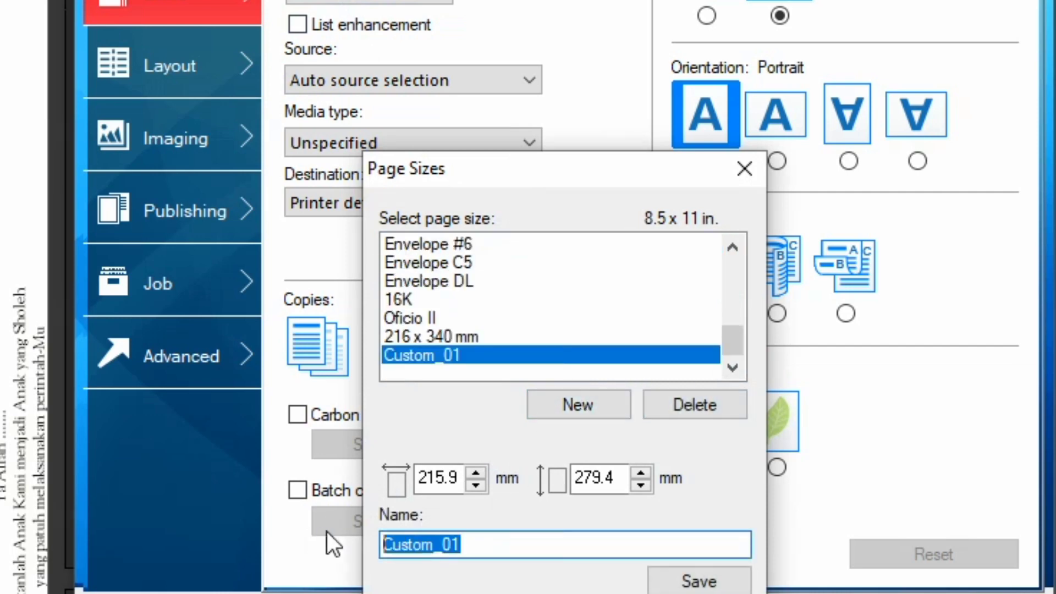
pyautogui.write('avis')
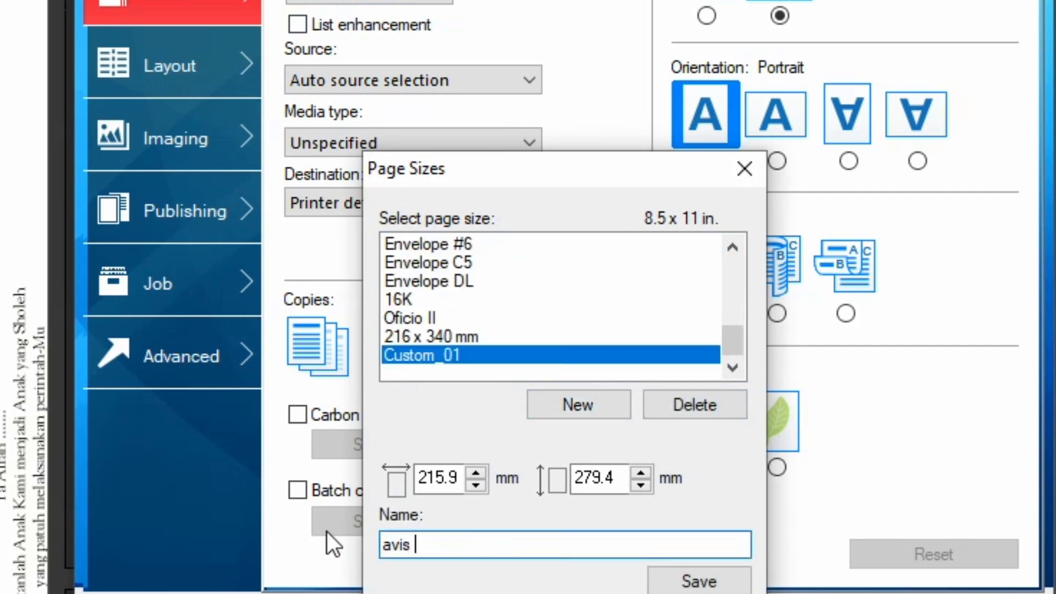
pyautogui.write(' 121')
# - Set the avis 121 page size to 180 mm wide and 260 mm high, and save it
pyautogui.moveTo(460, 478); pyautogui.dragTo(307, 453)
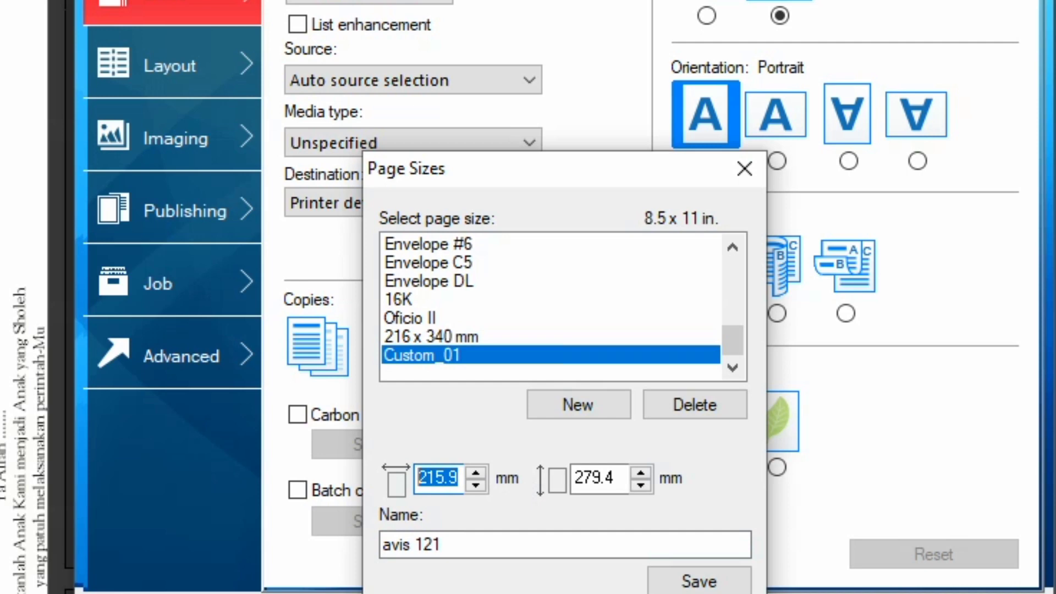
pyautogui.write('180')
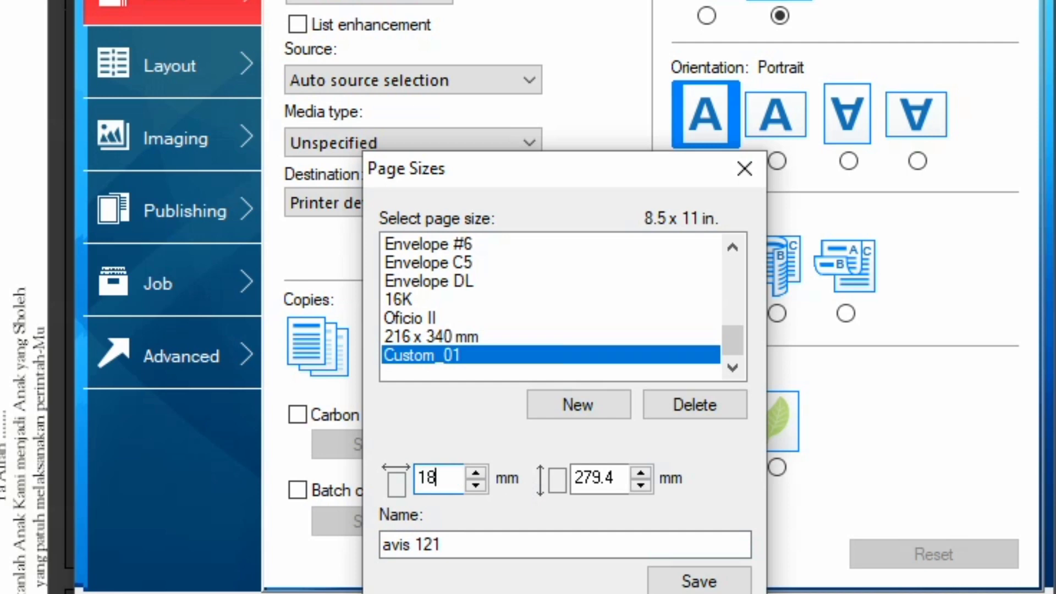
pyautogui.click(619, 478)
pyautogui.moveTo(619, 478); pyautogui.dragTo(523, 476)
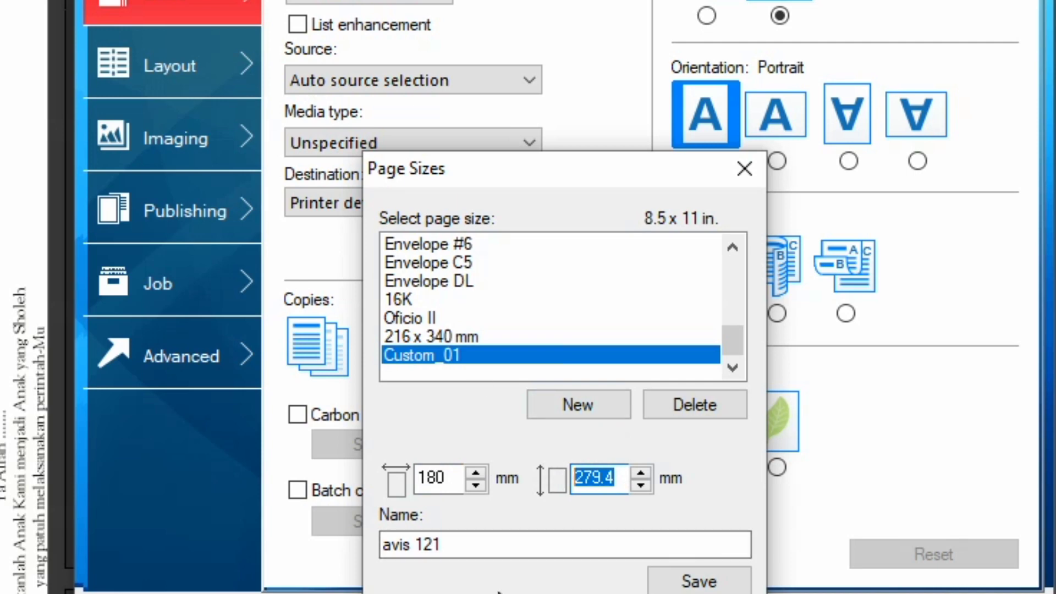
pyautogui.write('260')
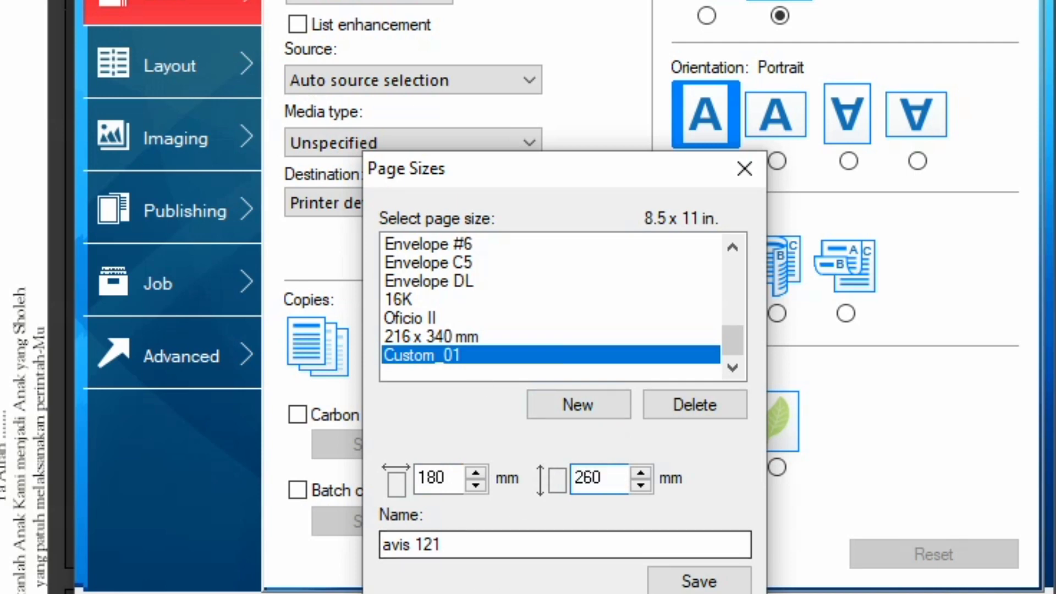
pyautogui.click(703, 578)
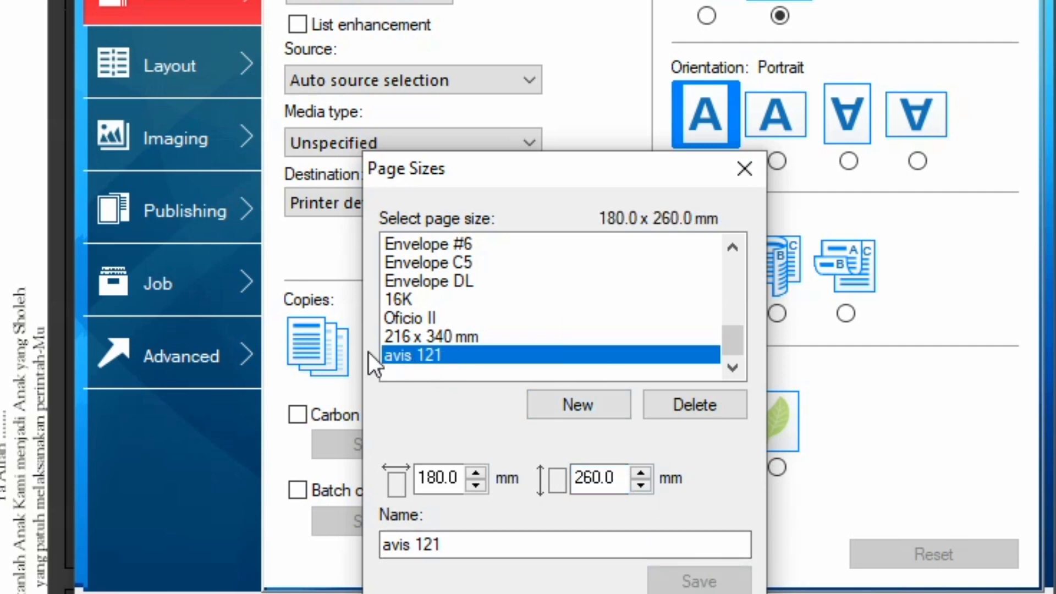
pyautogui.press('Return')
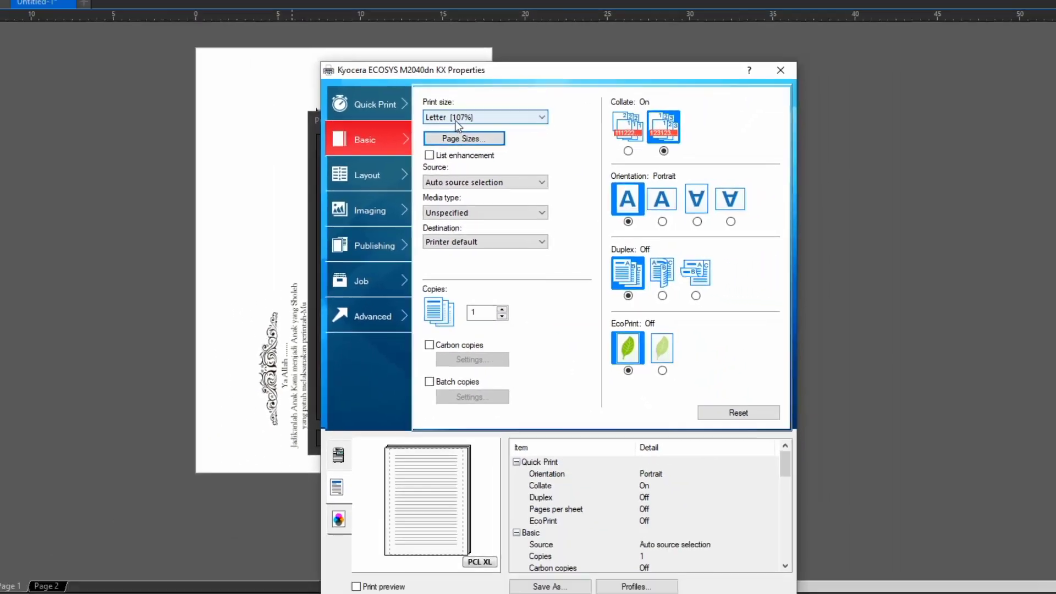
# - Choose the custom avis 121 page size as the print size
pyautogui.click(422, 35)
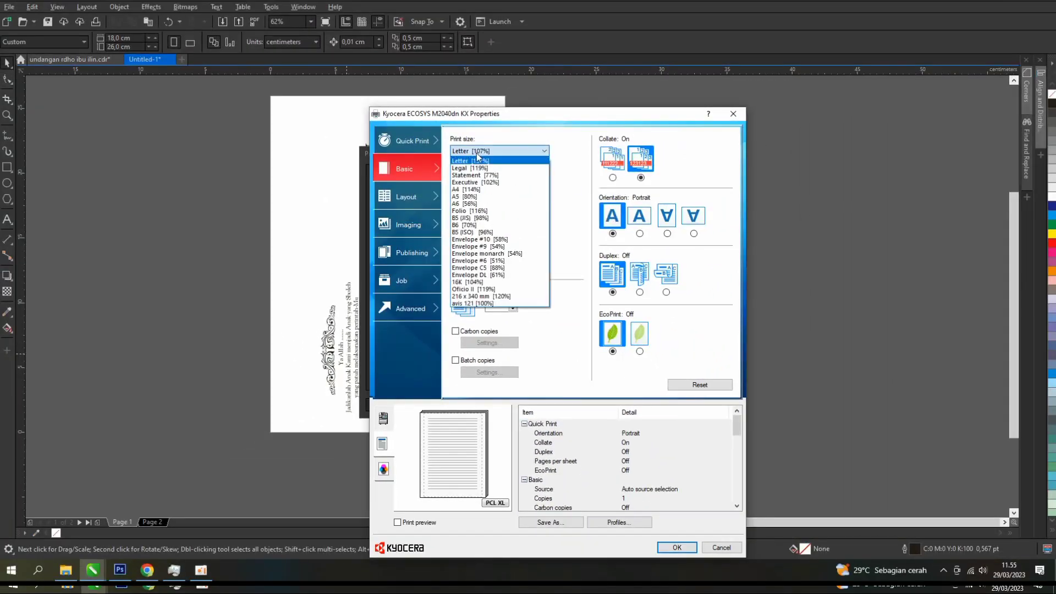
pyautogui.click(421, 36)
pyautogui.click(422, 35)
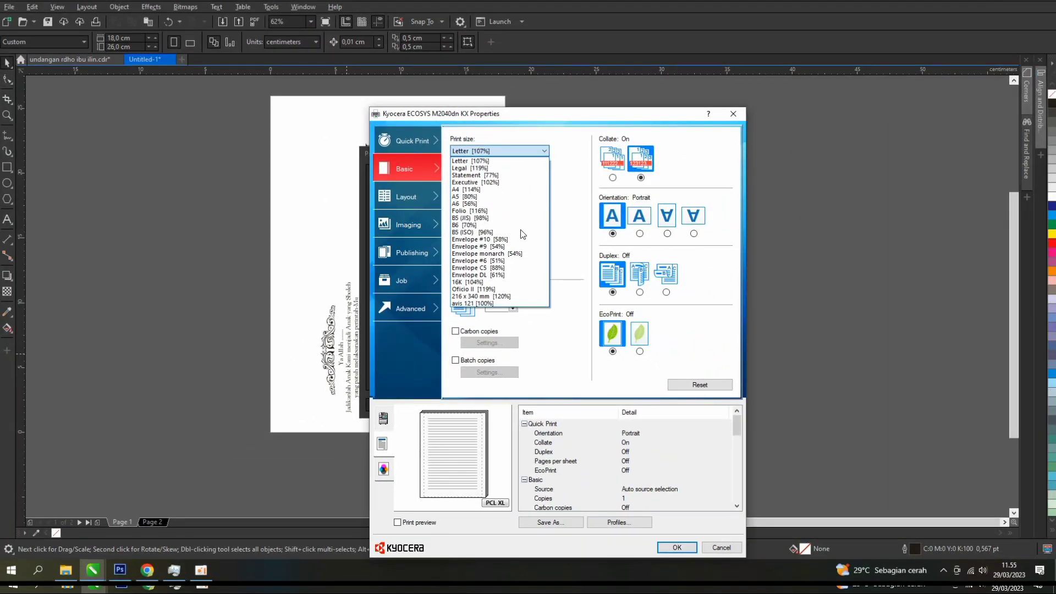
pyautogui.click(487, 304)
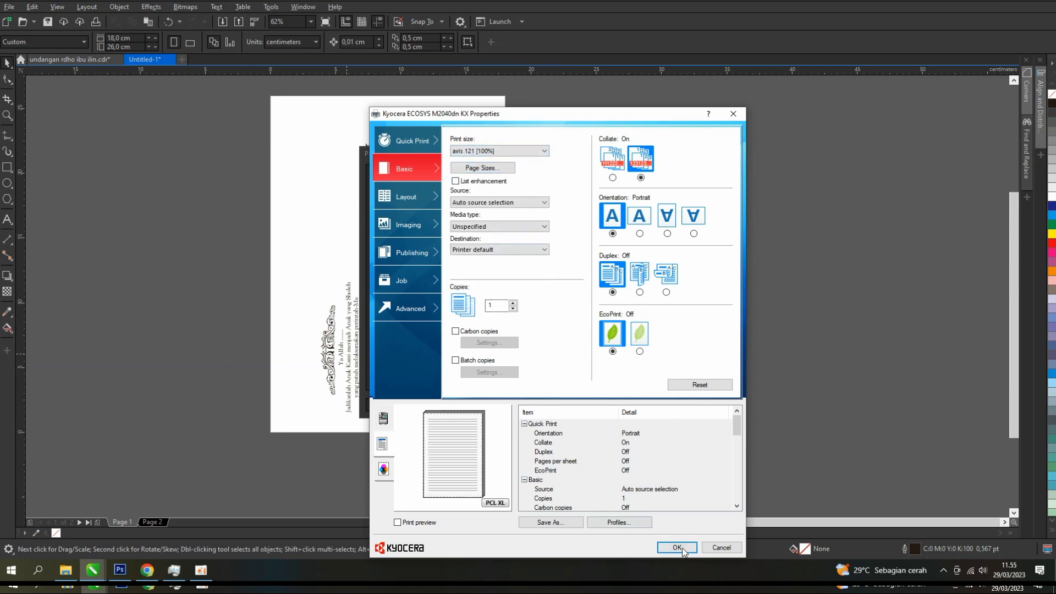
# - Apply the printer properties with print size avis 121, source Multipurpose tray and media type Cardstock
pyautogui.click(500, 161)
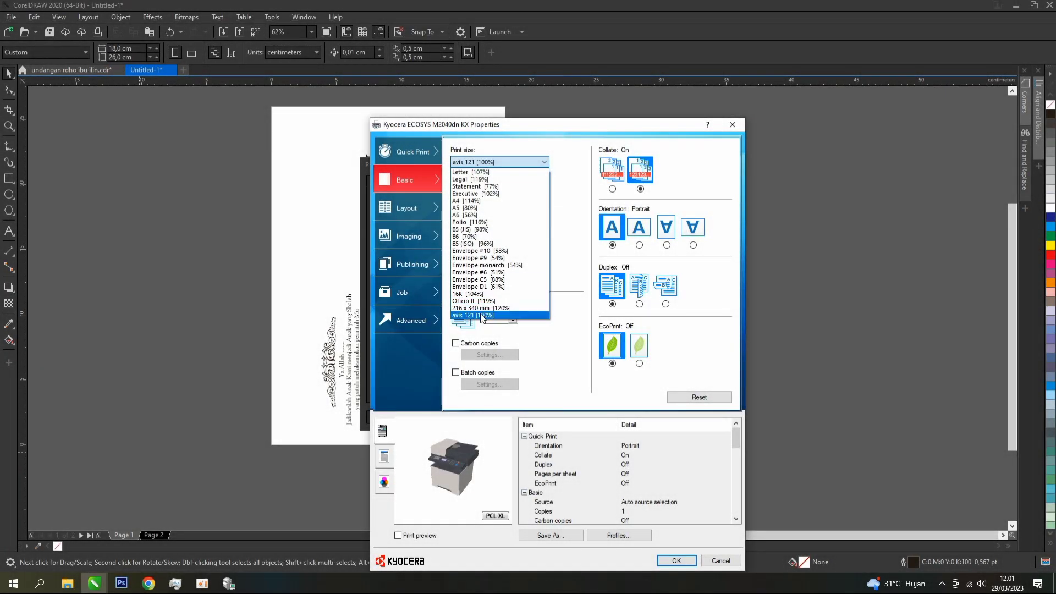
pyautogui.click(568, 178)
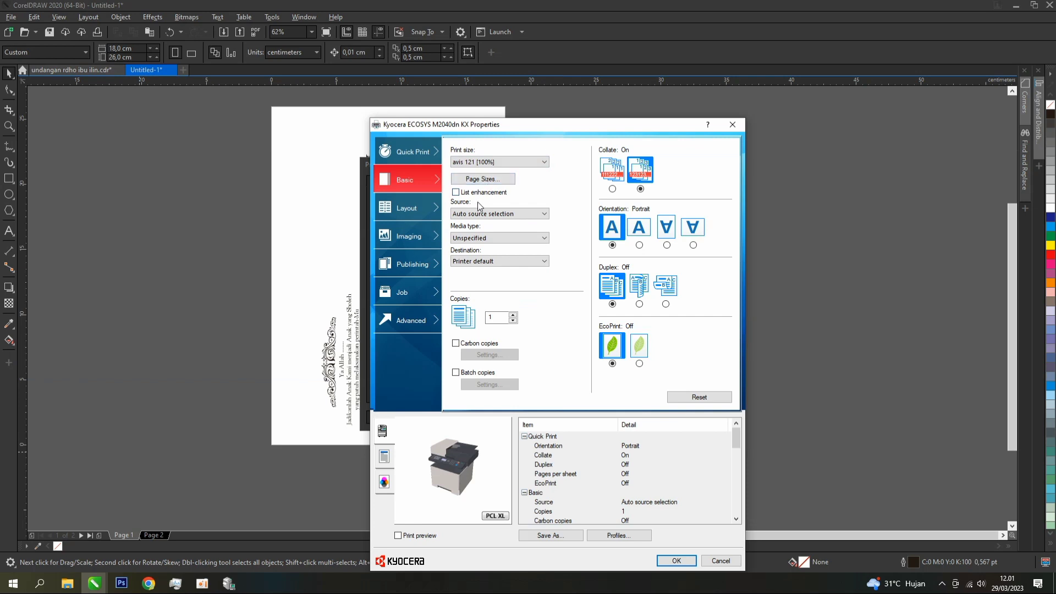
pyautogui.click(495, 219)
pyautogui.click(492, 236)
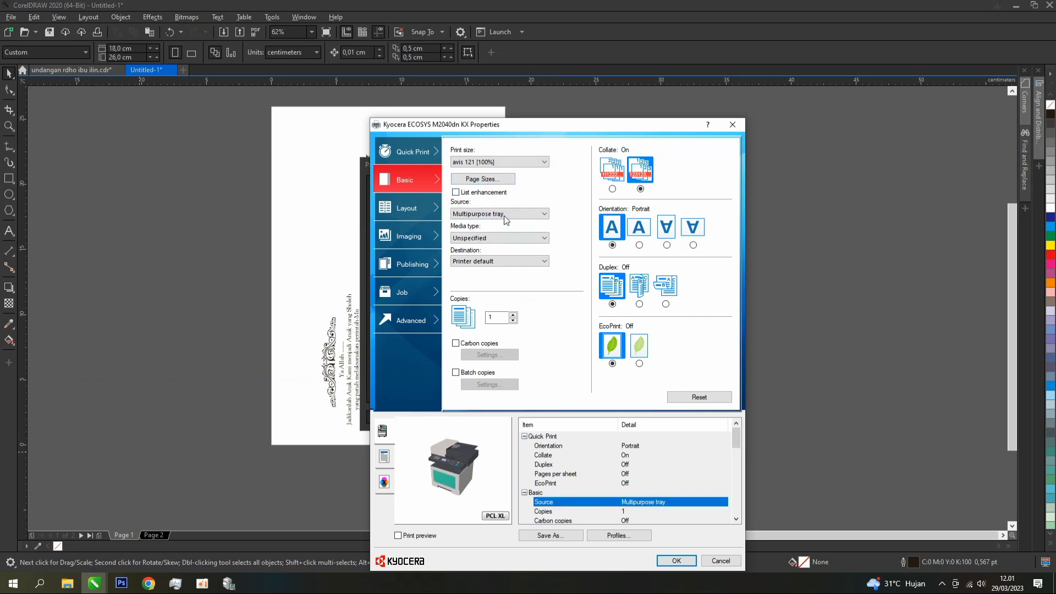
pyautogui.click(490, 237)
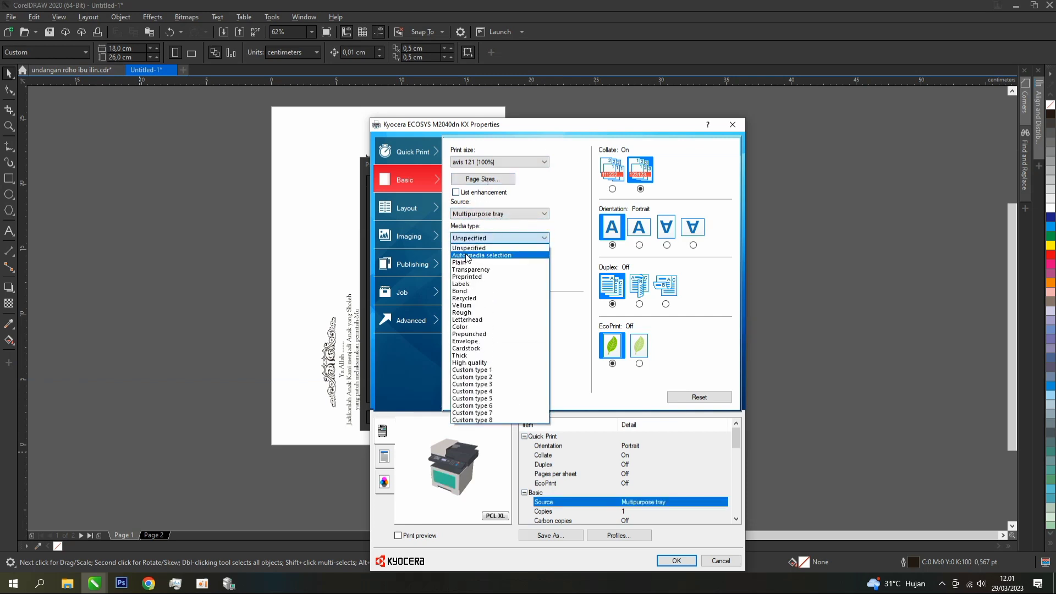
pyautogui.click(477, 349)
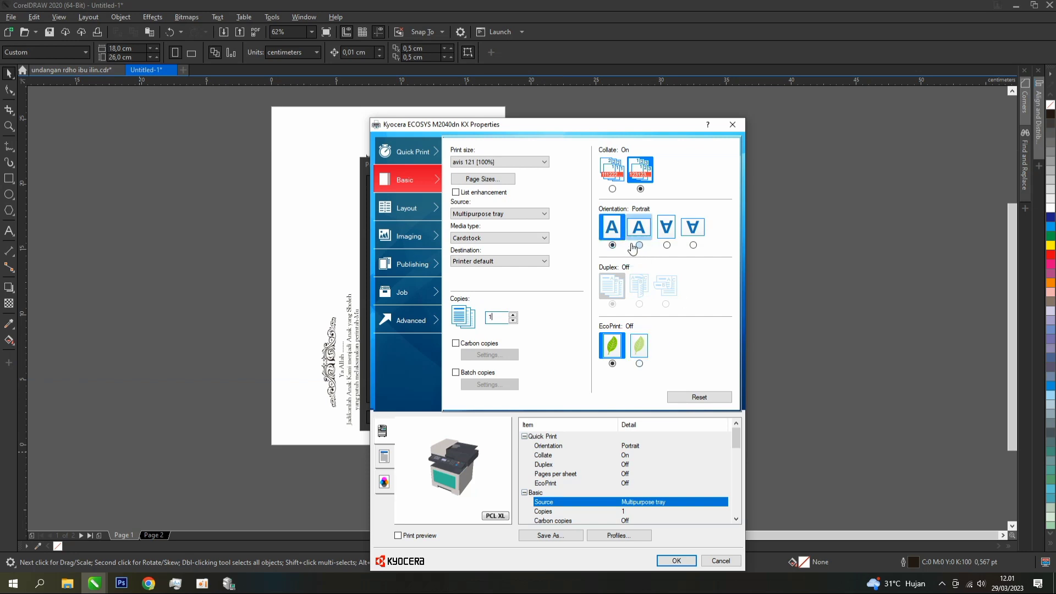
pyautogui.click(676, 560)
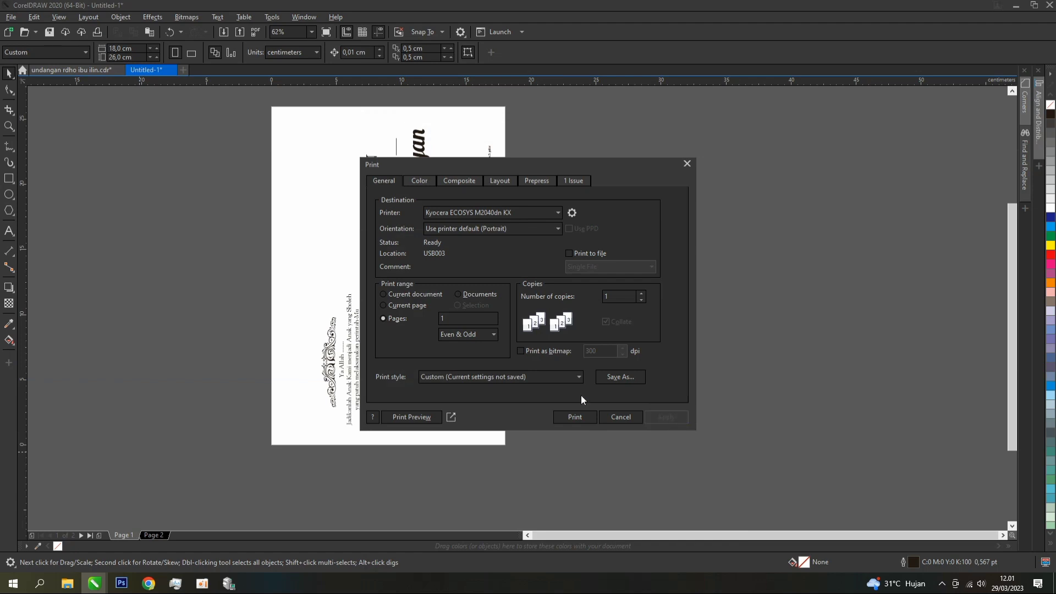
# - Open the print preview of page 1 of the invitation layout
pyautogui.click(425, 418)
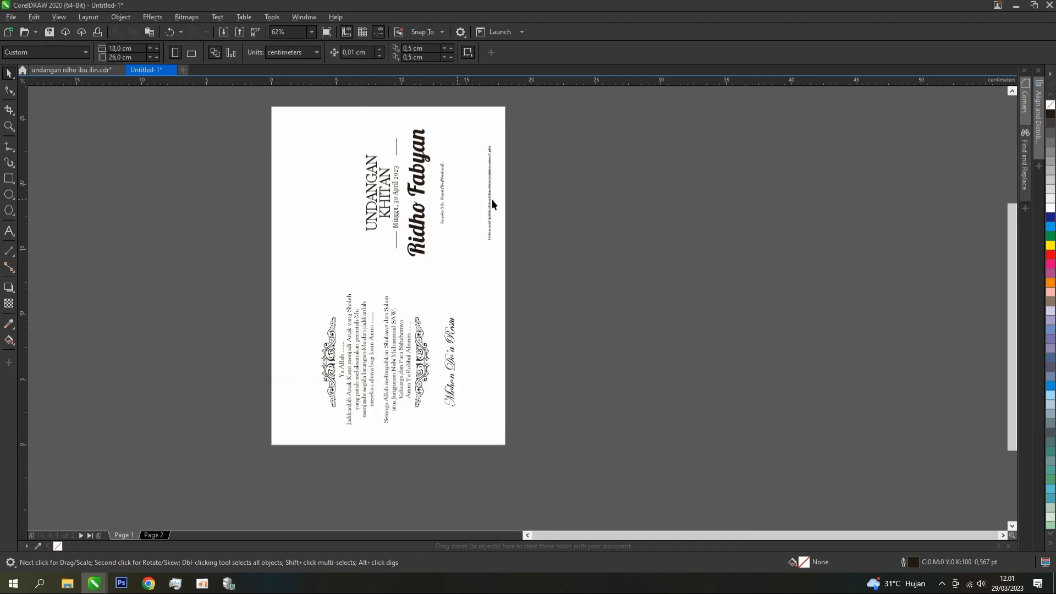